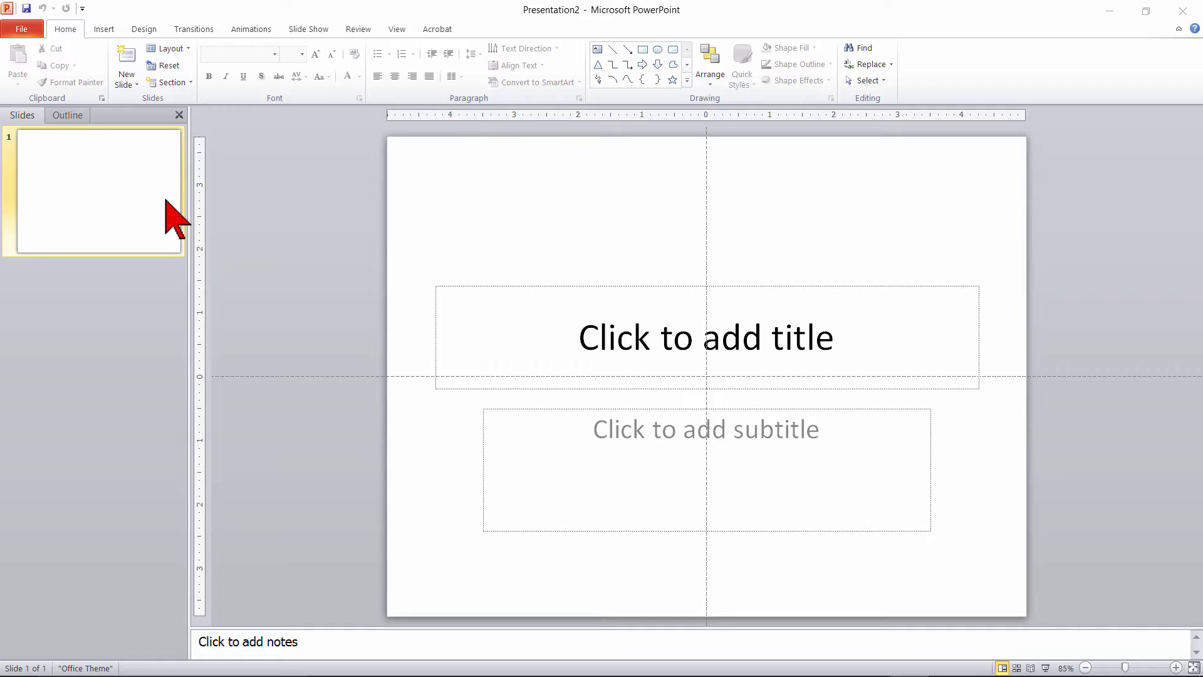
Step: Apply the Blank layout and resize the slide to On-screen Show (16:9)
click(179, 50)
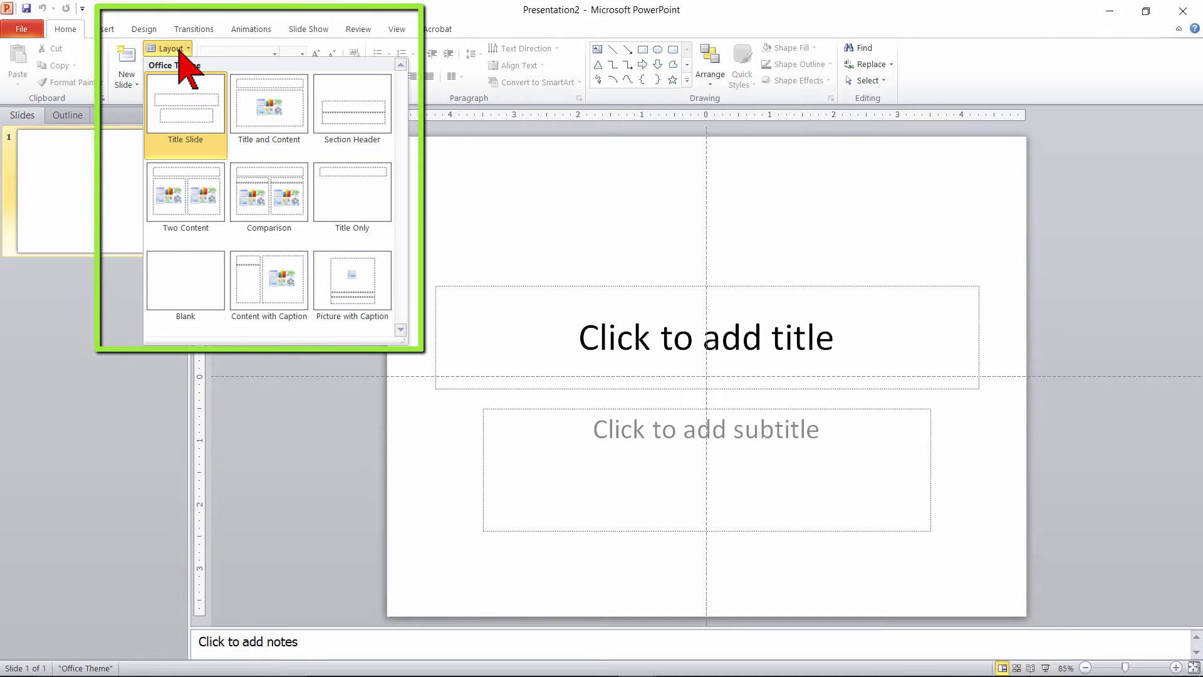
click(209, 305)
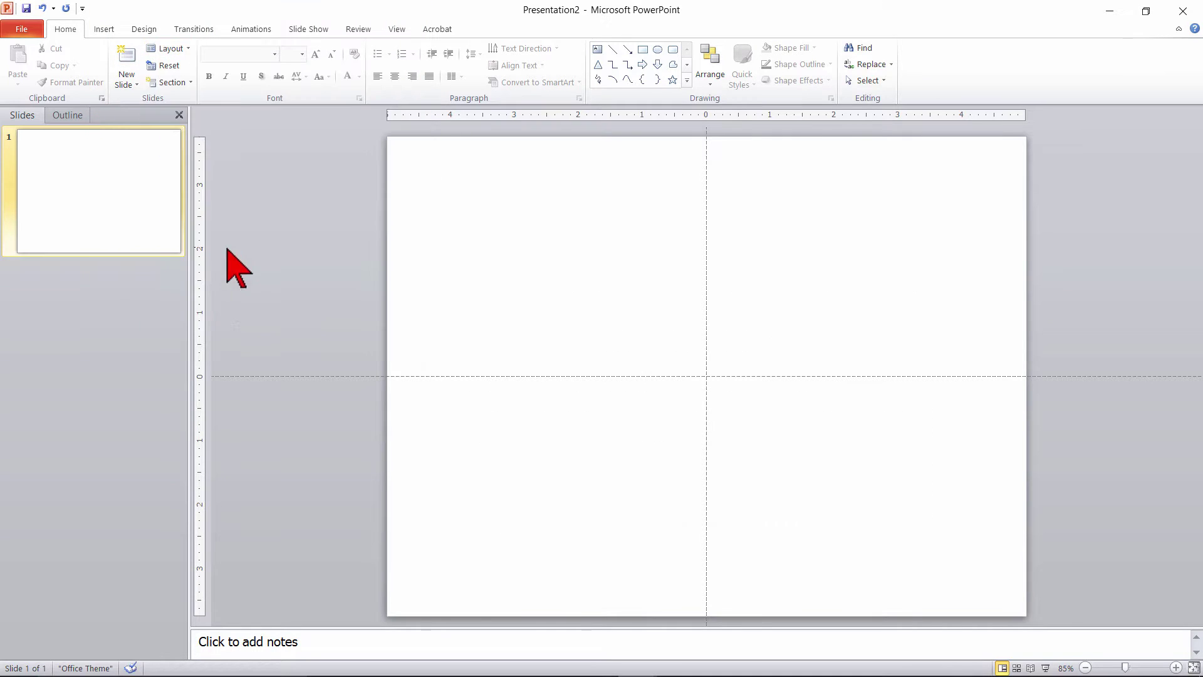
click(149, 26)
click(17, 63)
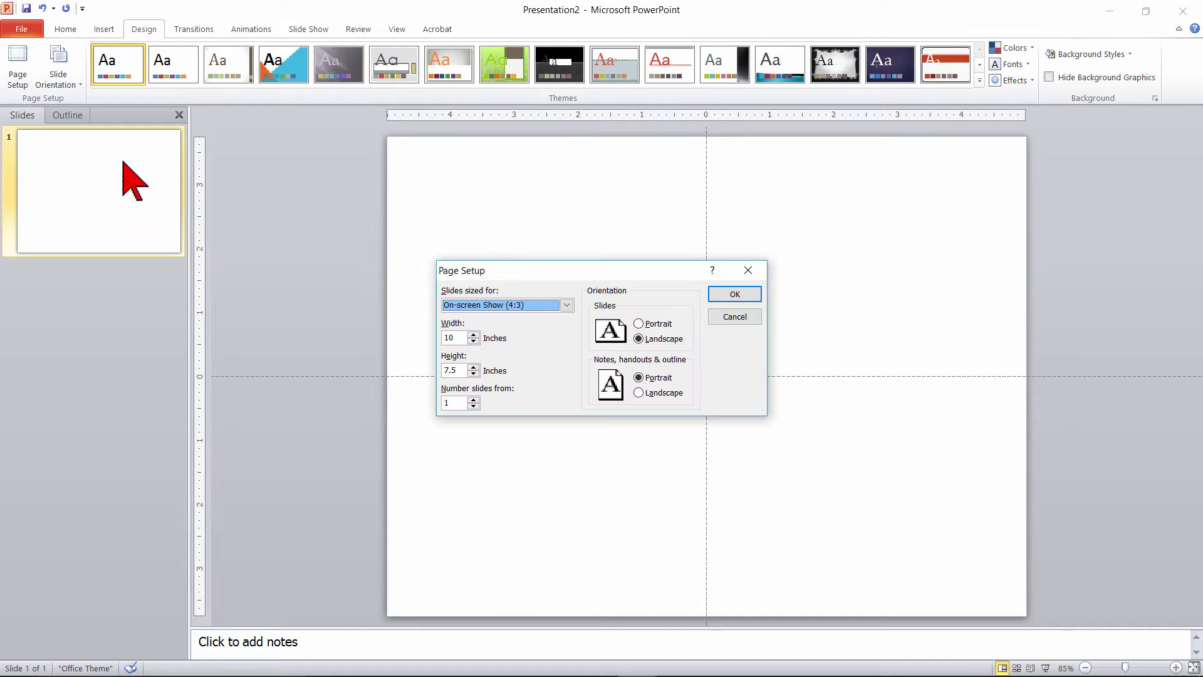
click(566, 305)
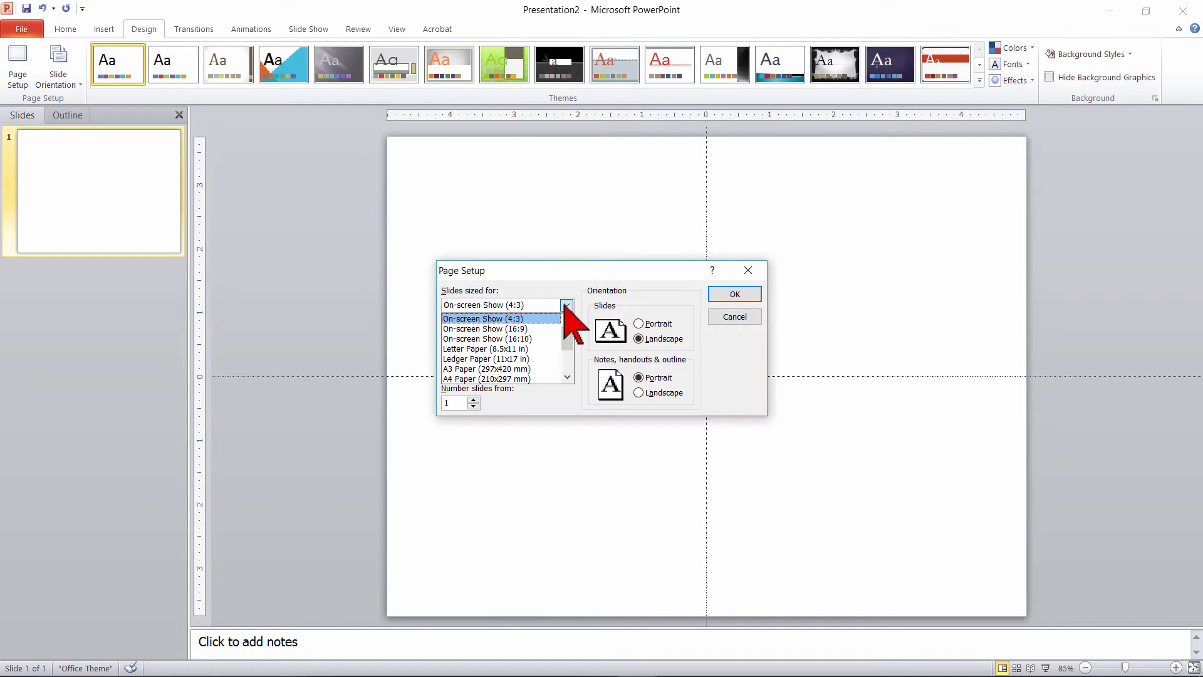
click(543, 329)
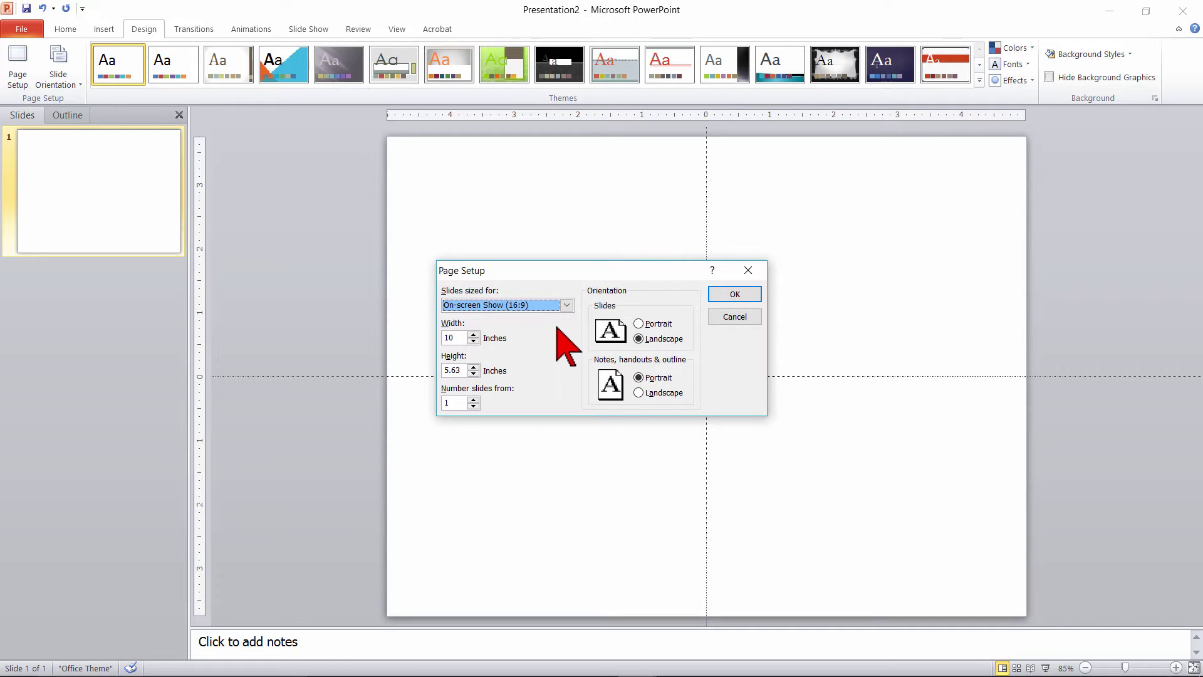
click(739, 294)
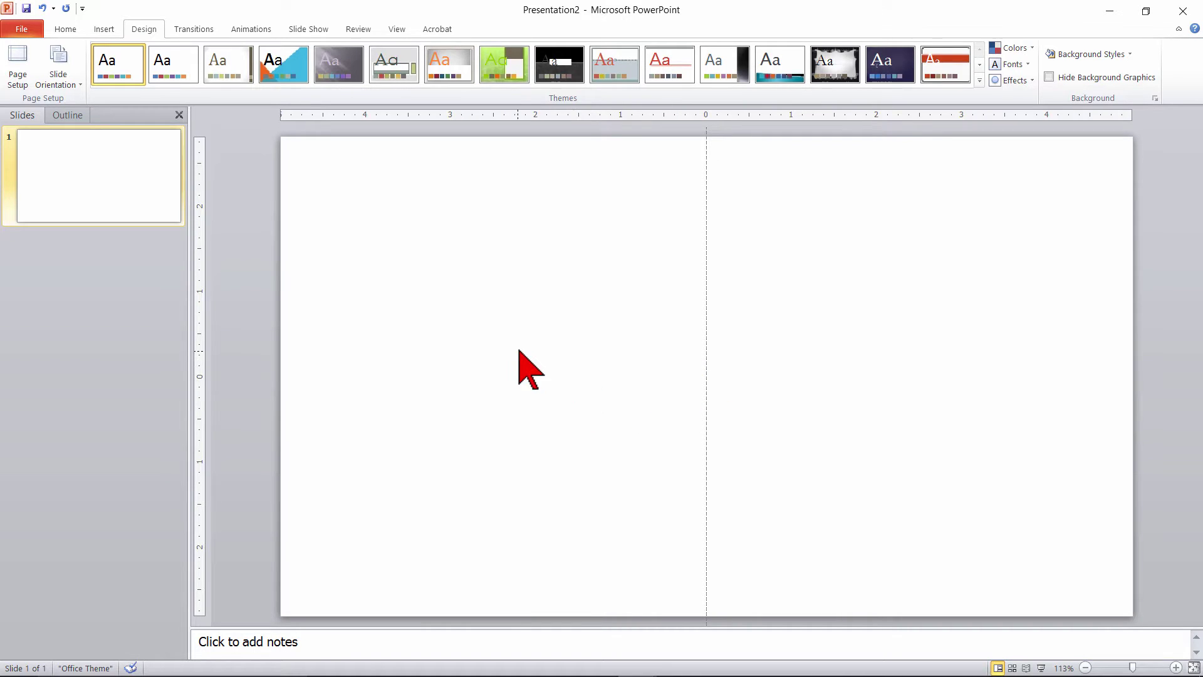
click(397, 29)
click(265, 65)
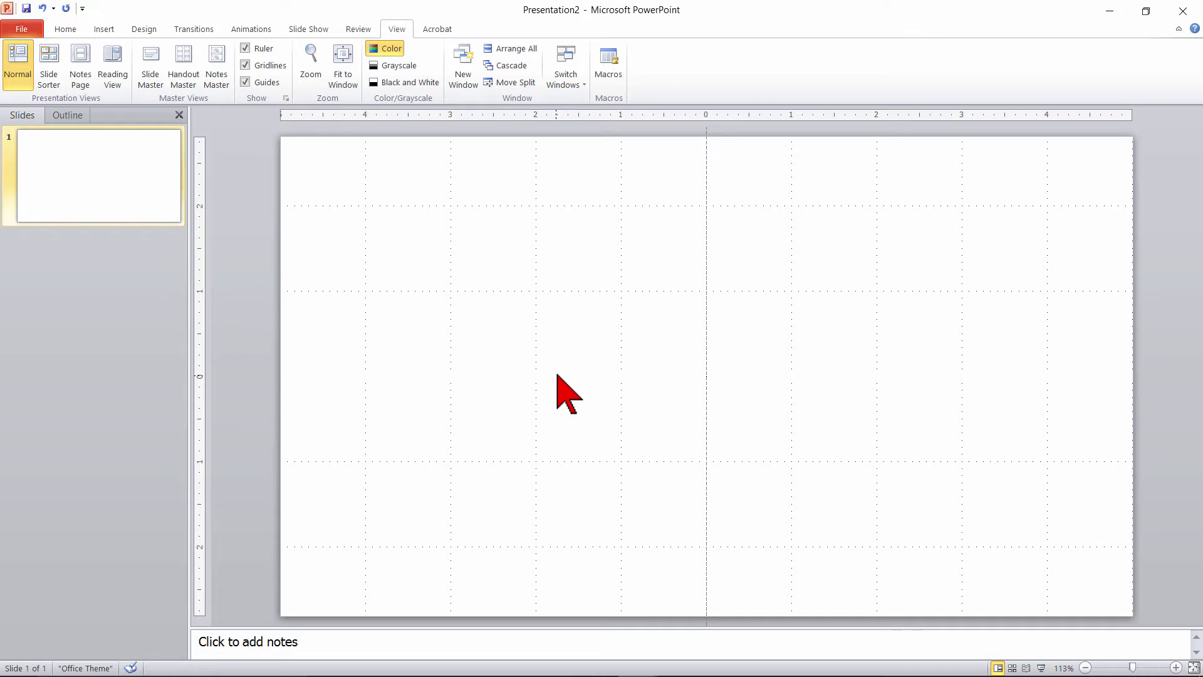
mouse_move(556, 375)
mouse_down()
mouse_move(363, 377)
mouse_move(368, 361)
mouse_up()
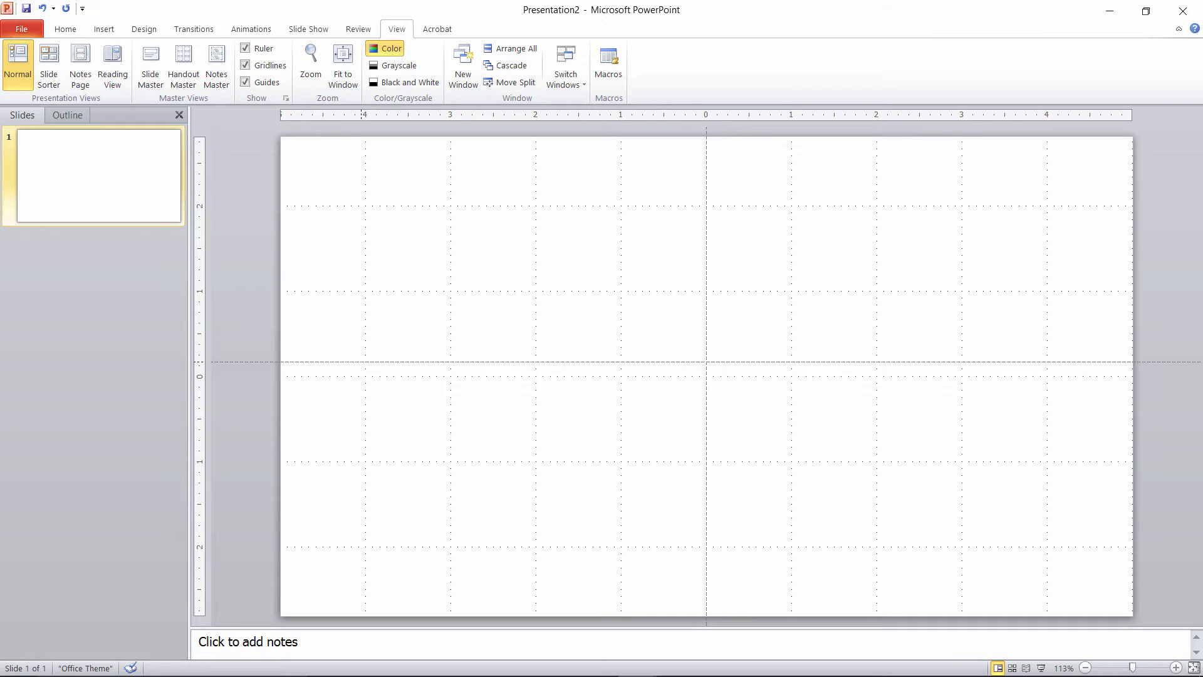
click(276, 65)
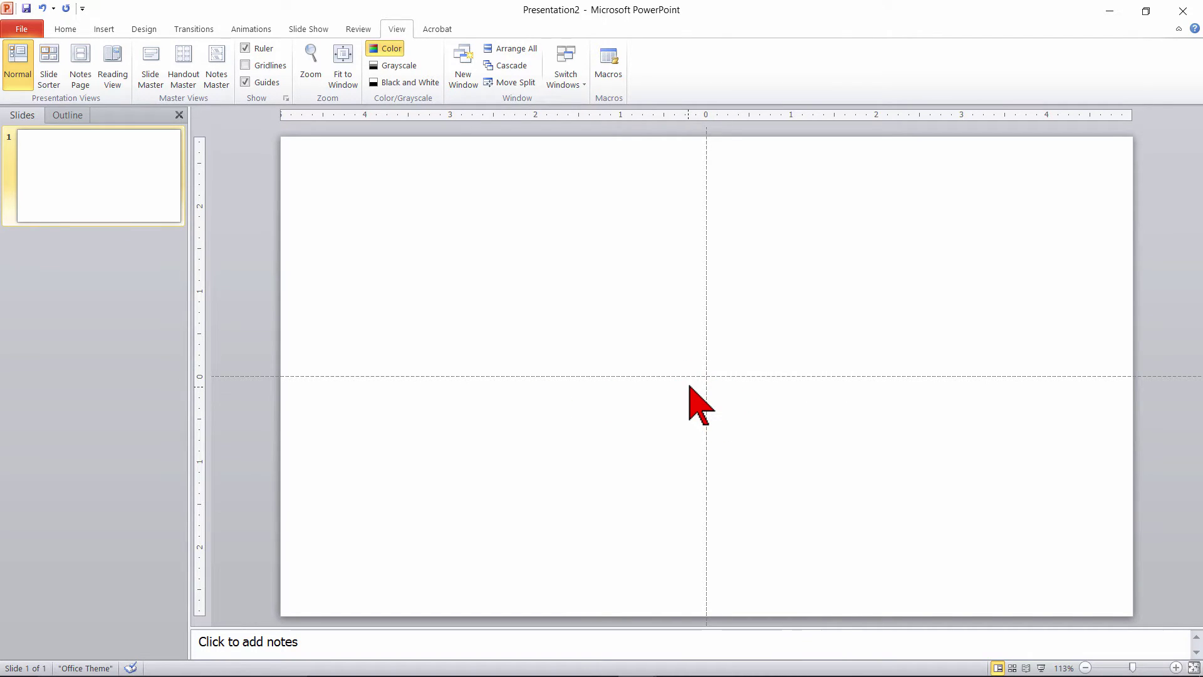
Step: Draw an oval from the slide centre, constrained to a circle, nearly filling the slide height
click(63, 29)
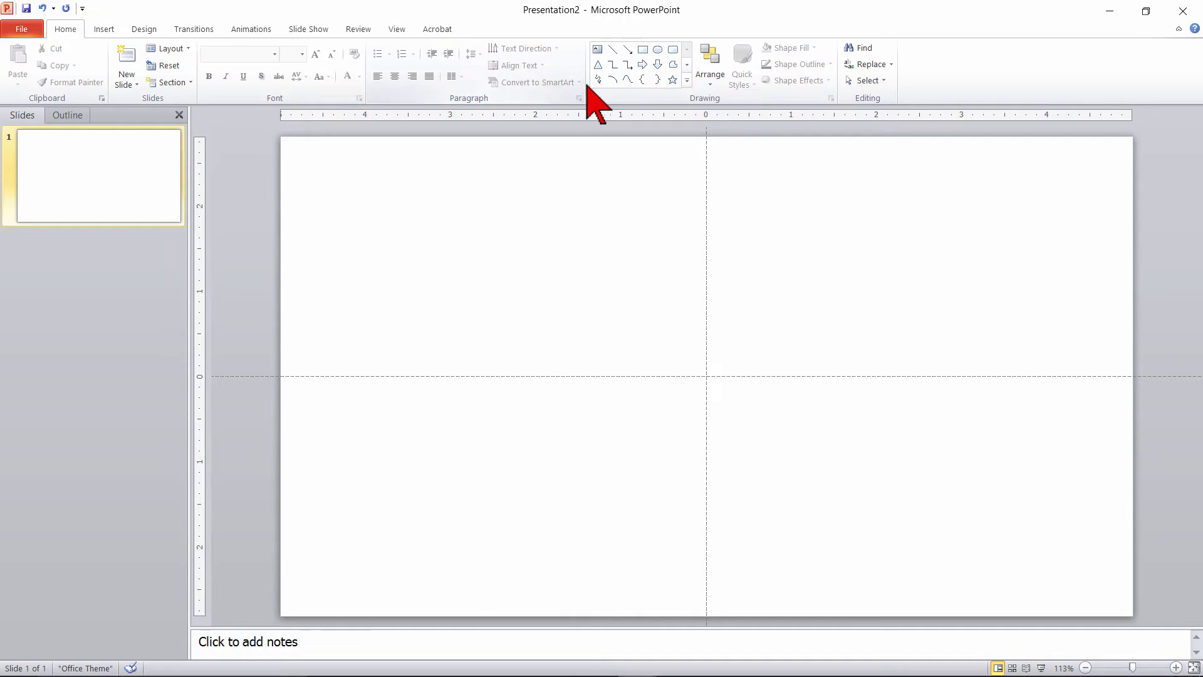
click(658, 50)
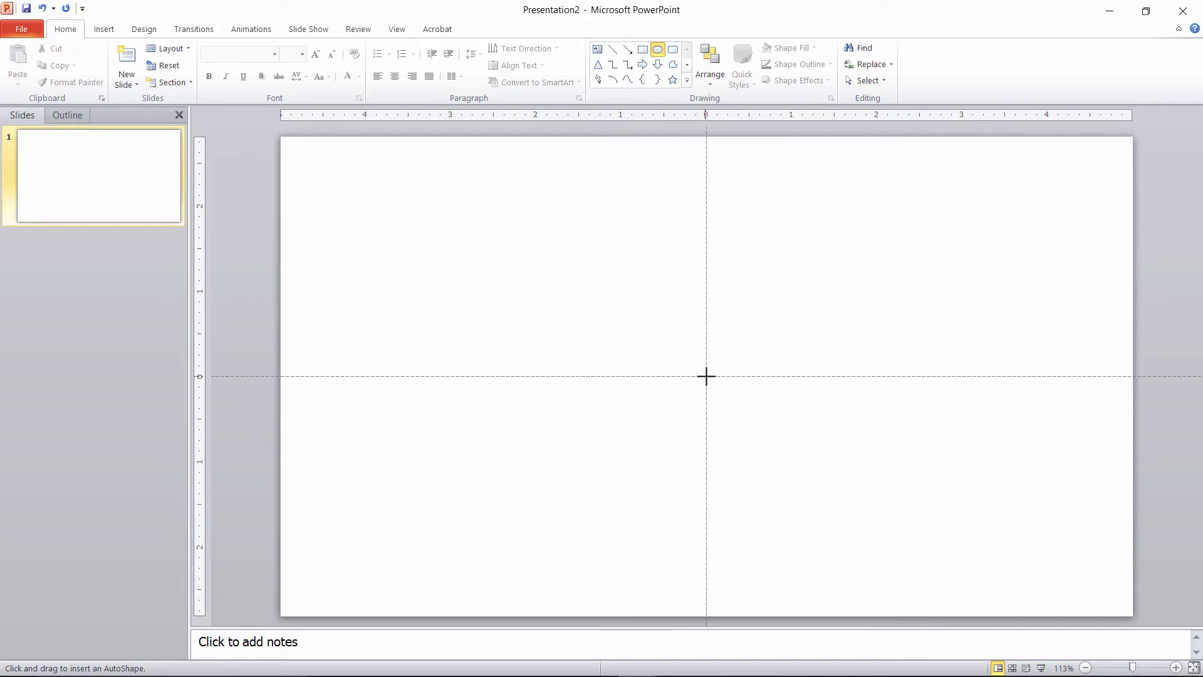
key(ctrl+shift)
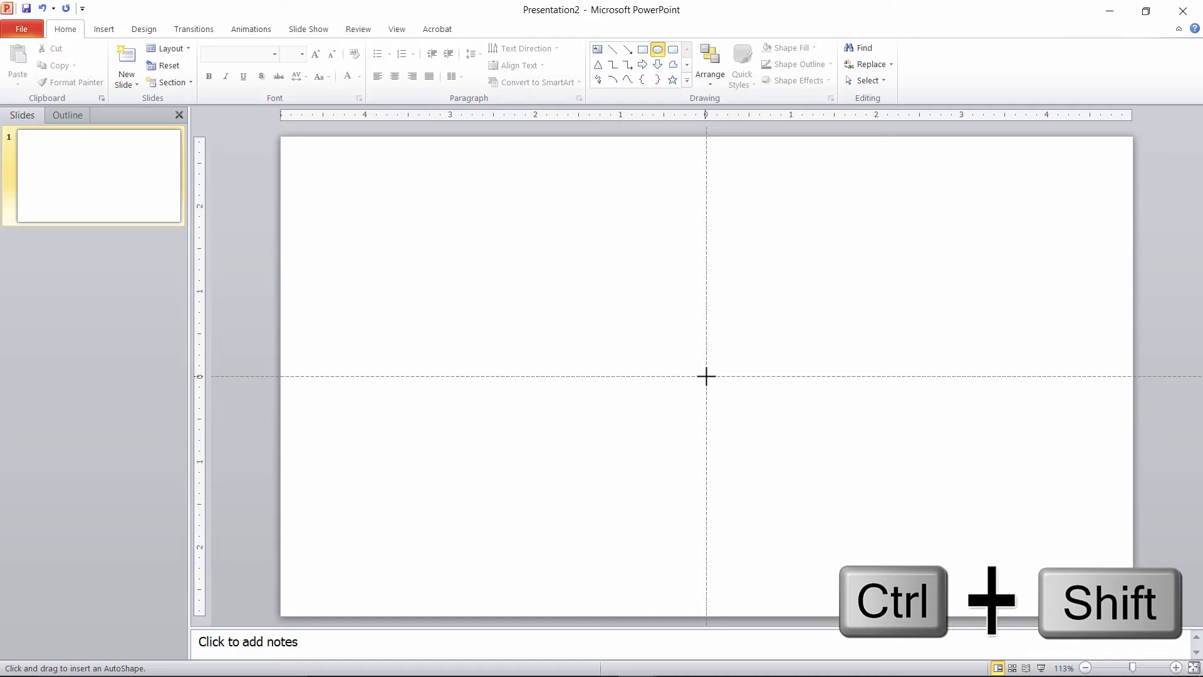
drag(706, 376, 545, 285)
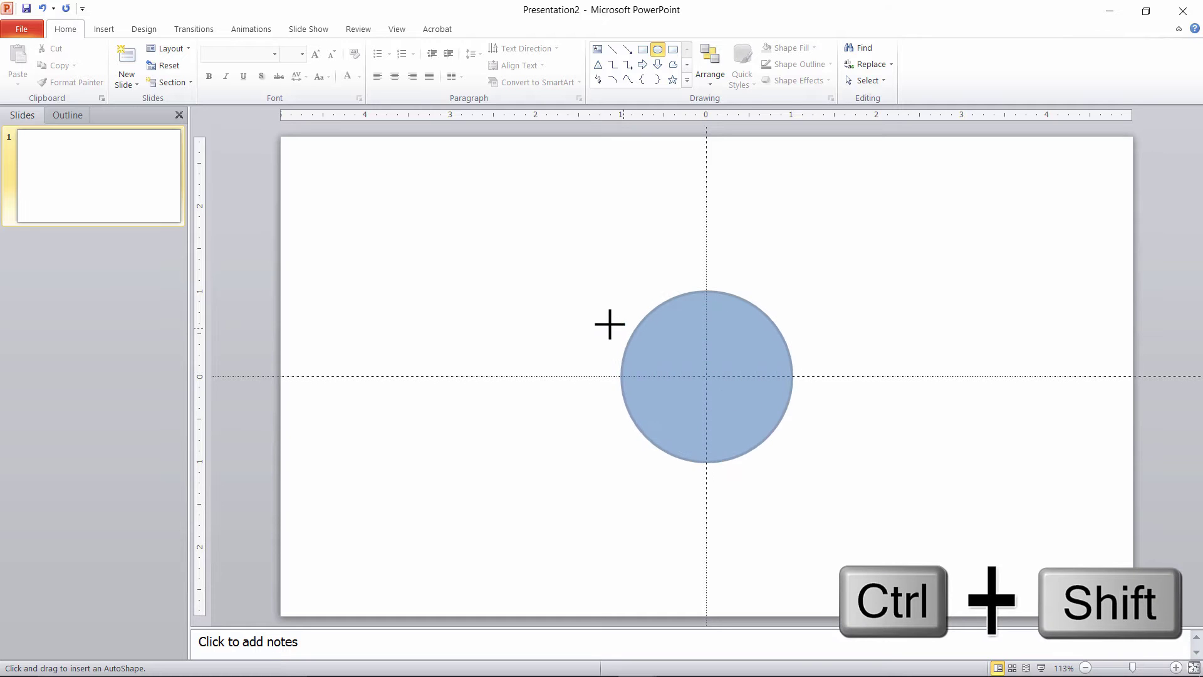
drag(545, 285, 491, 258)
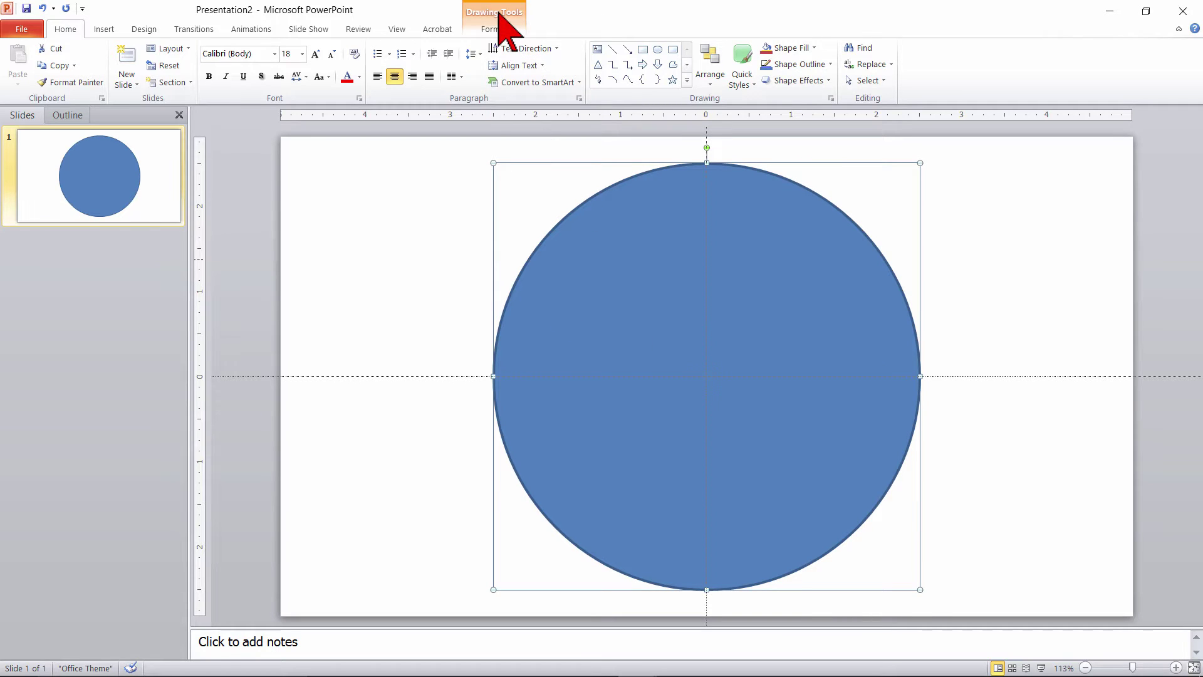
Step: Use Shape Fill > Picture to fill the circle with the Machu Picchu photo from the Peru folder
click(500, 13)
click(545, 49)
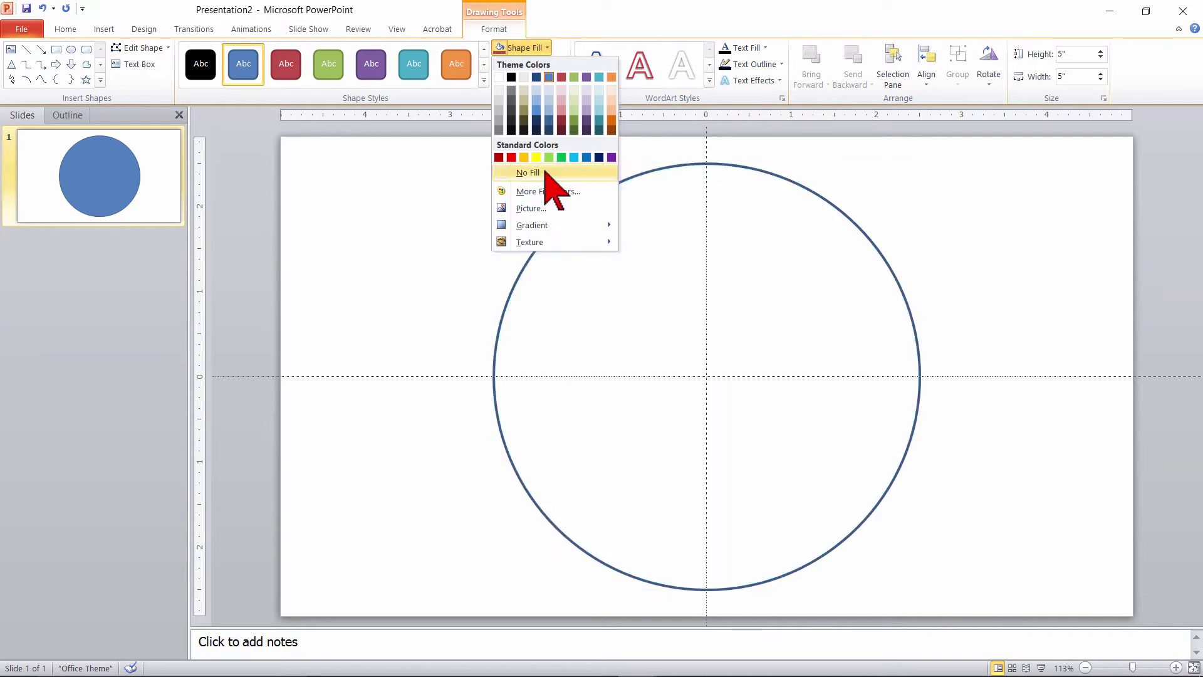
click(536, 210)
double_click(939, 414)
double_click(389, 432)
double_click(298, 126)
double_click(475, 267)
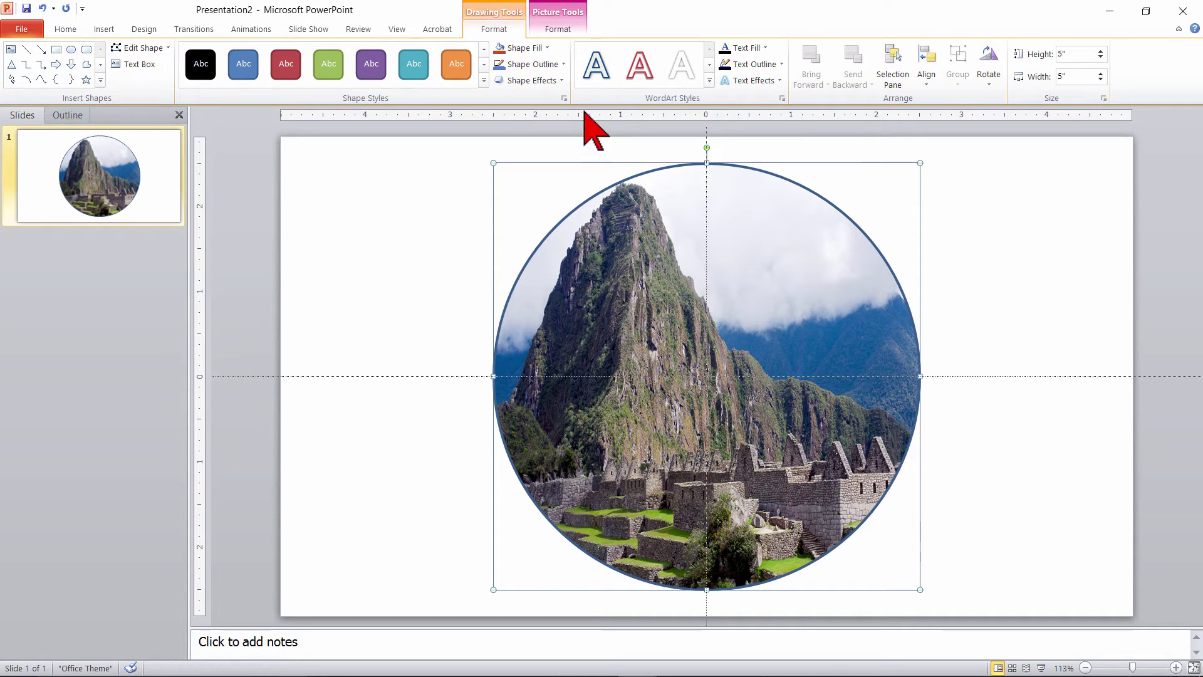
Step: Crop the photo to Fill and drag it right so the mountain peak is centred
click(569, 25)
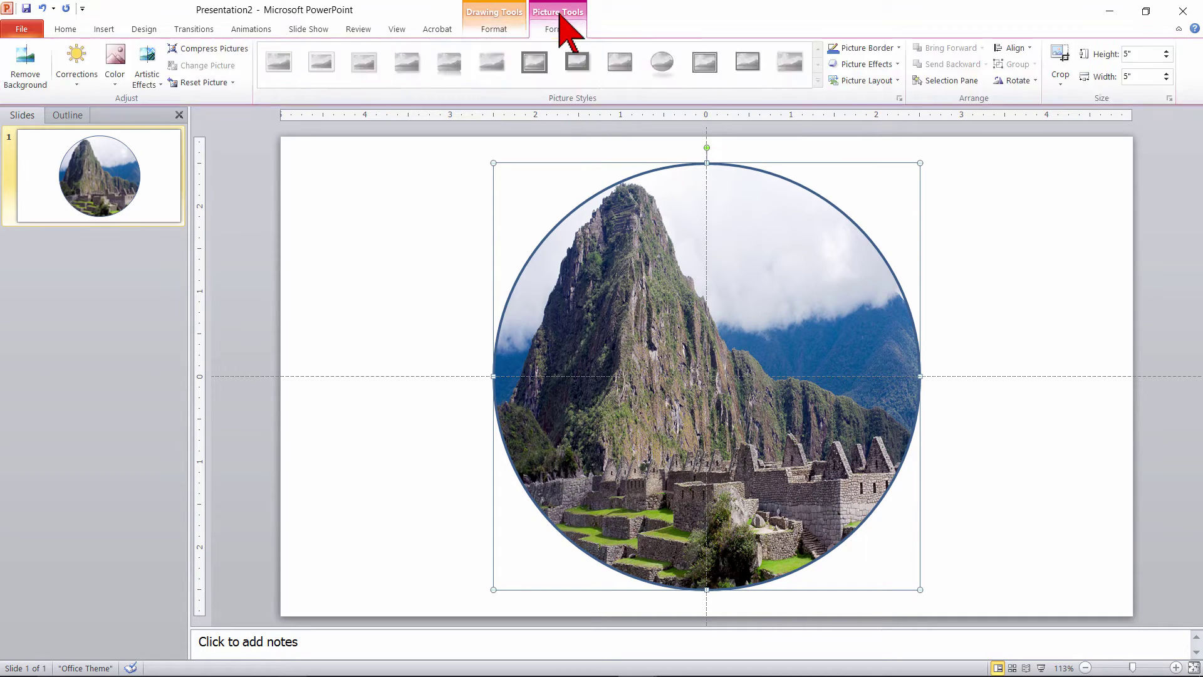
click(1060, 85)
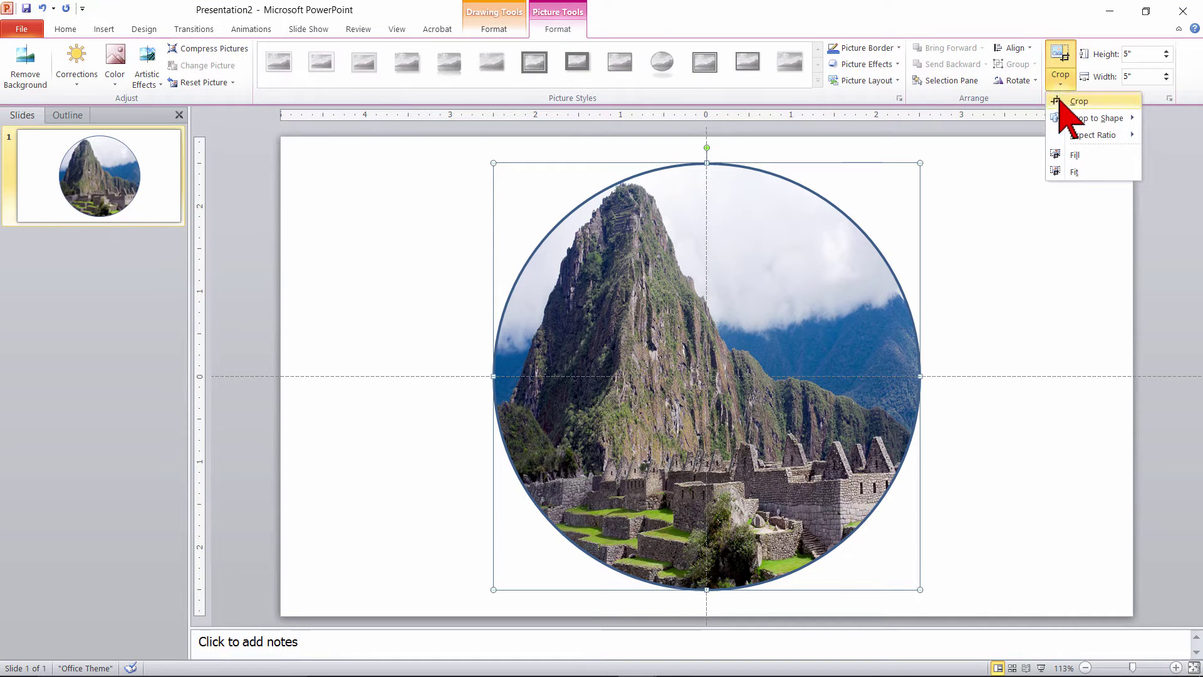
click(1071, 157)
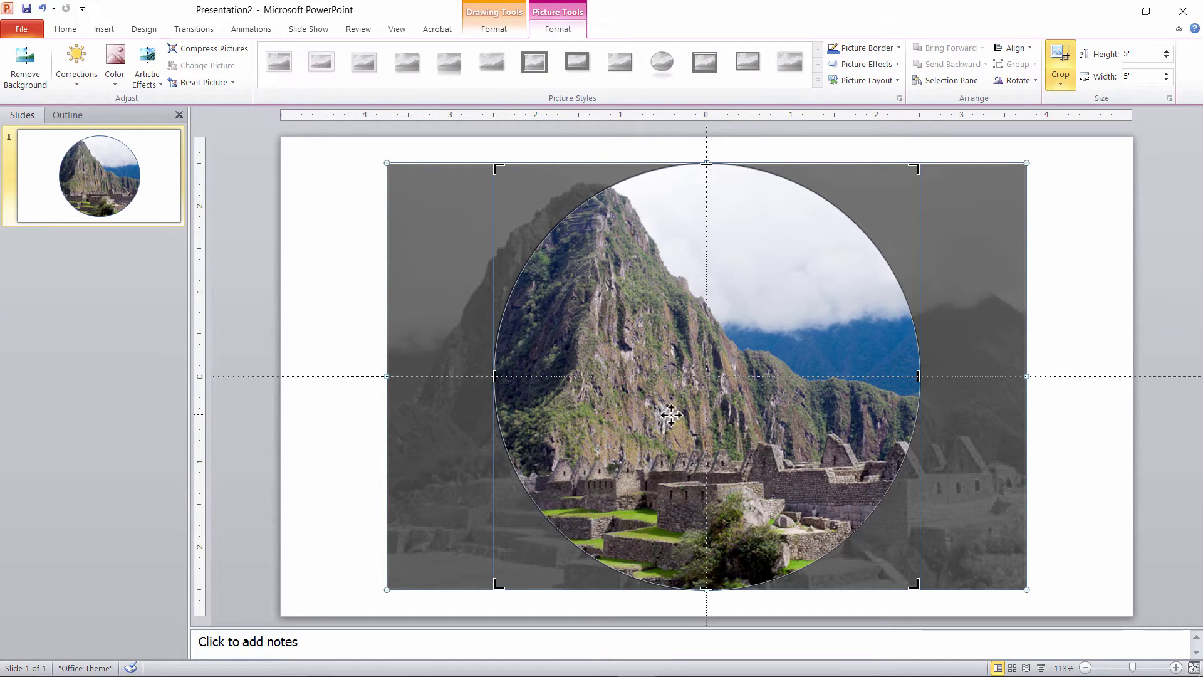
mouse_move(662, 416)
mouse_down()
mouse_move(703, 417)
mouse_move(678, 424)
mouse_up()
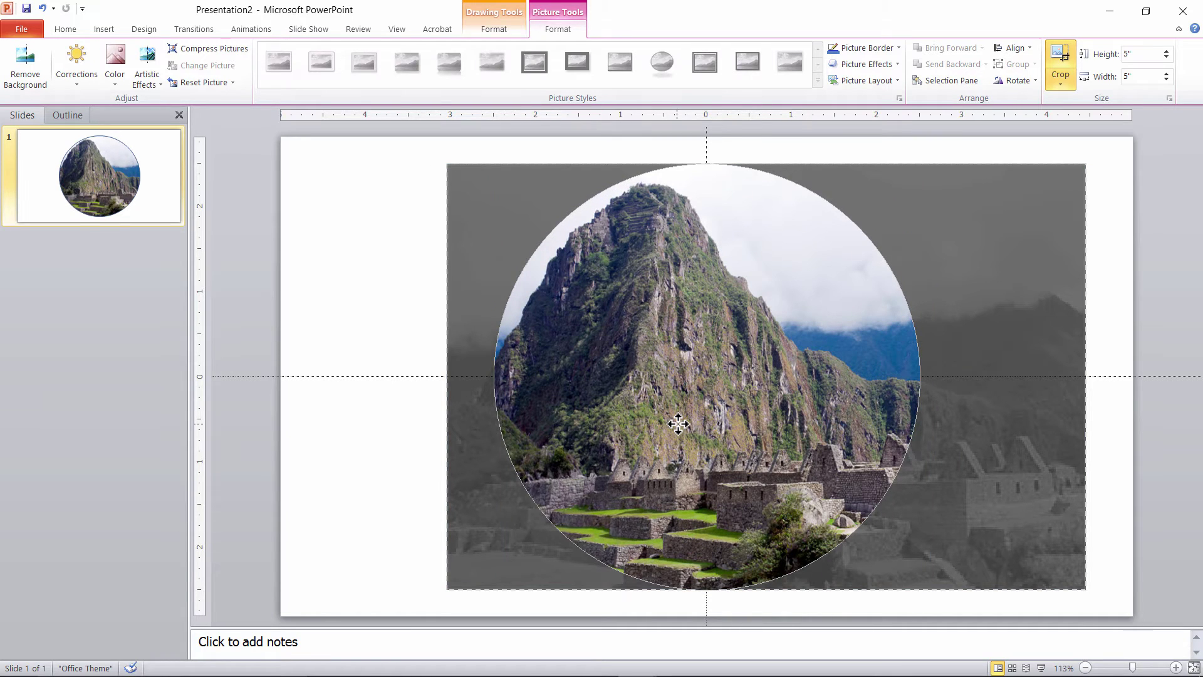
drag(677, 425, 702, 424)
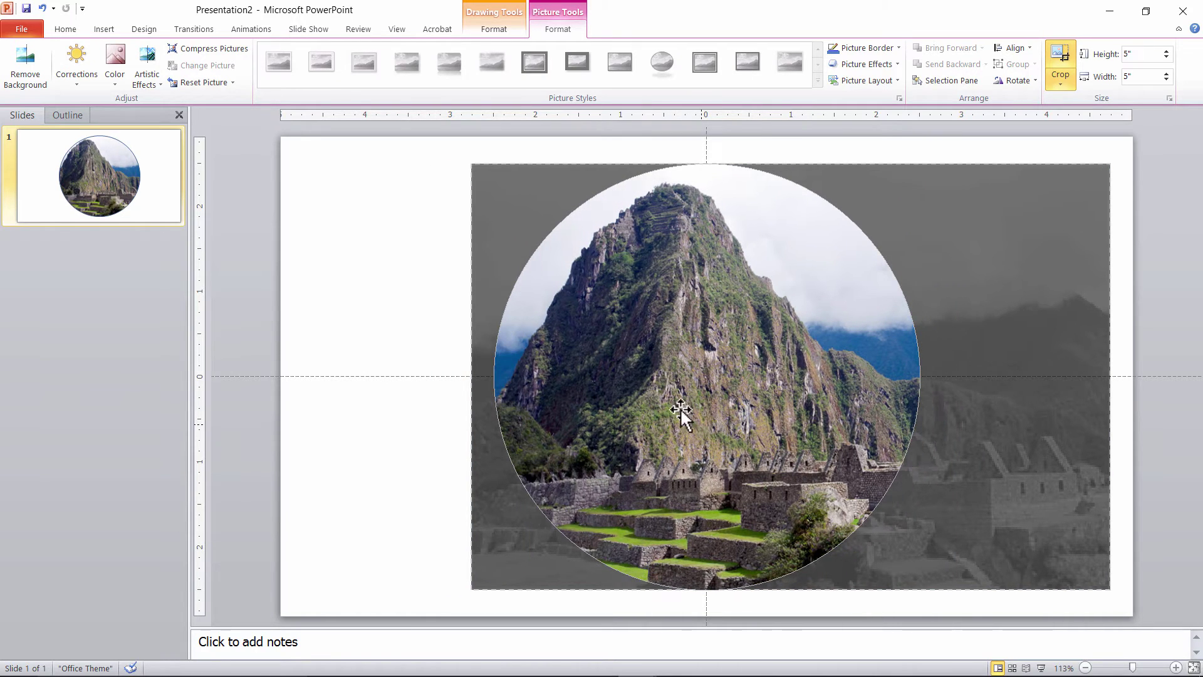
key(ctrl+shift)
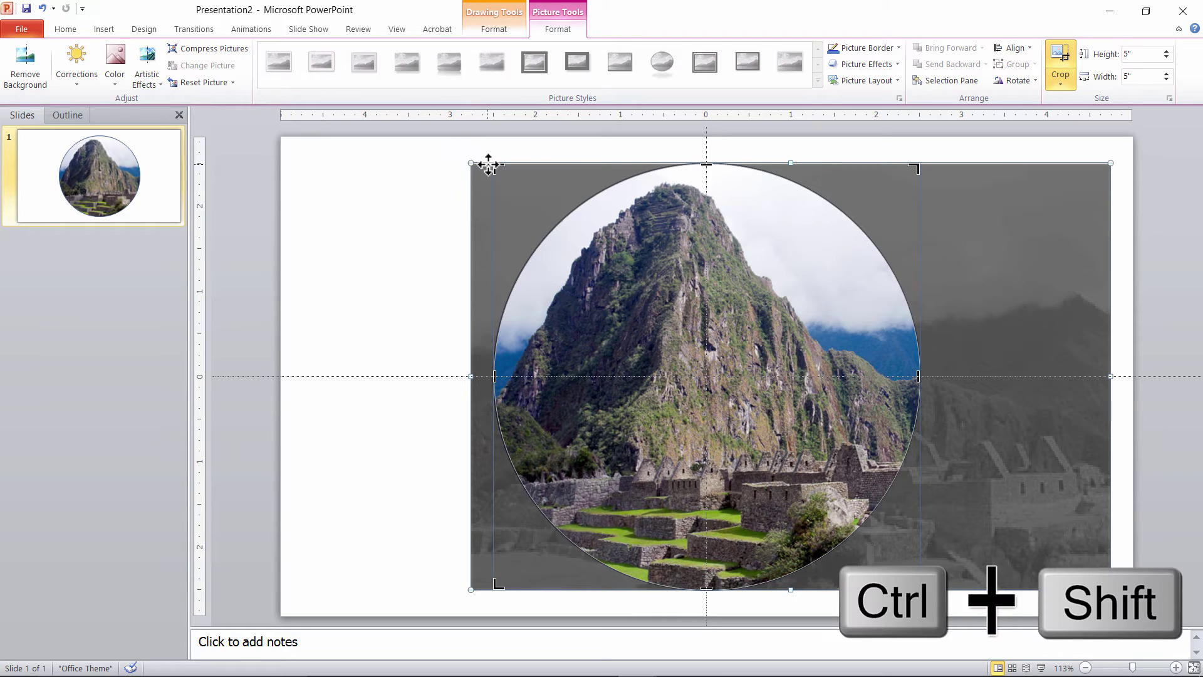
drag(470, 163, 458, 151)
key(ctrl+z)
drag(651, 326, 669, 325)
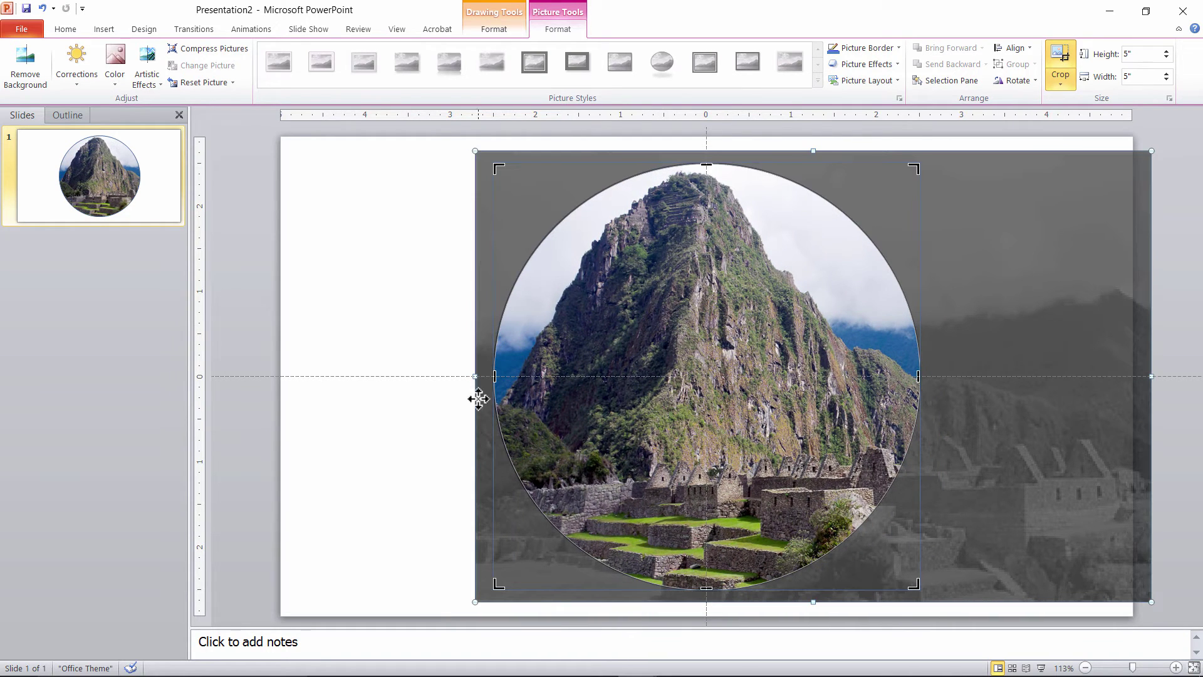
click(413, 442)
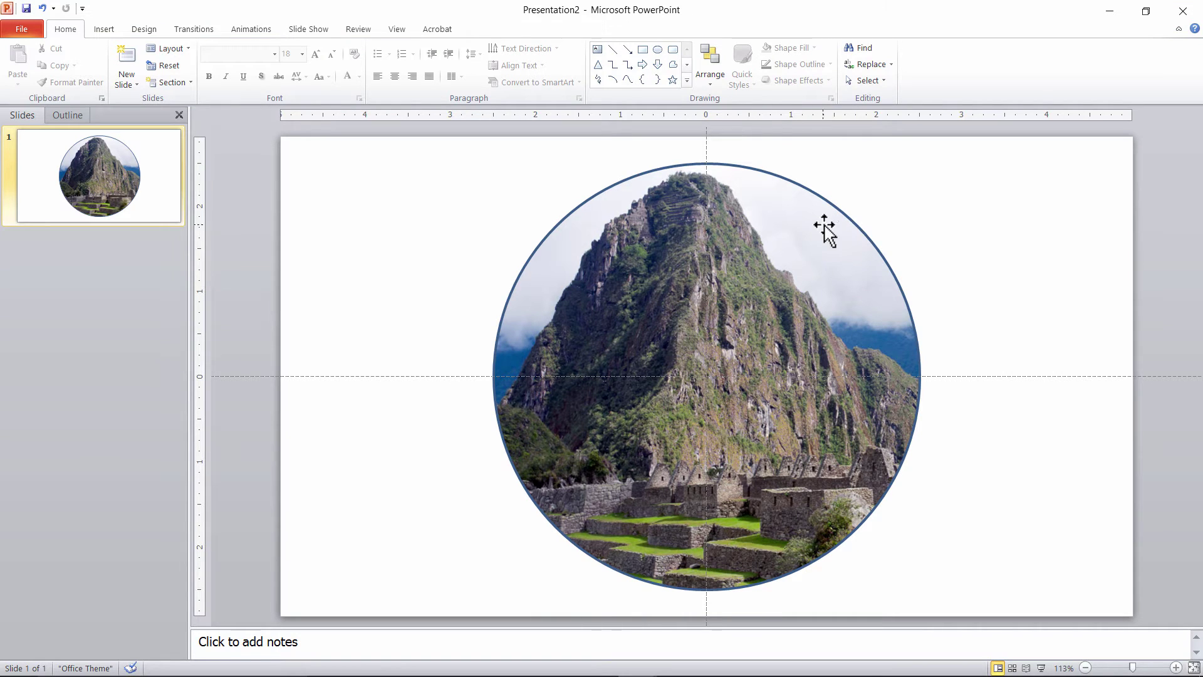
Step: Give the Machu Picchu circle an orange shape outline with a 10 pt width
click(720, 233)
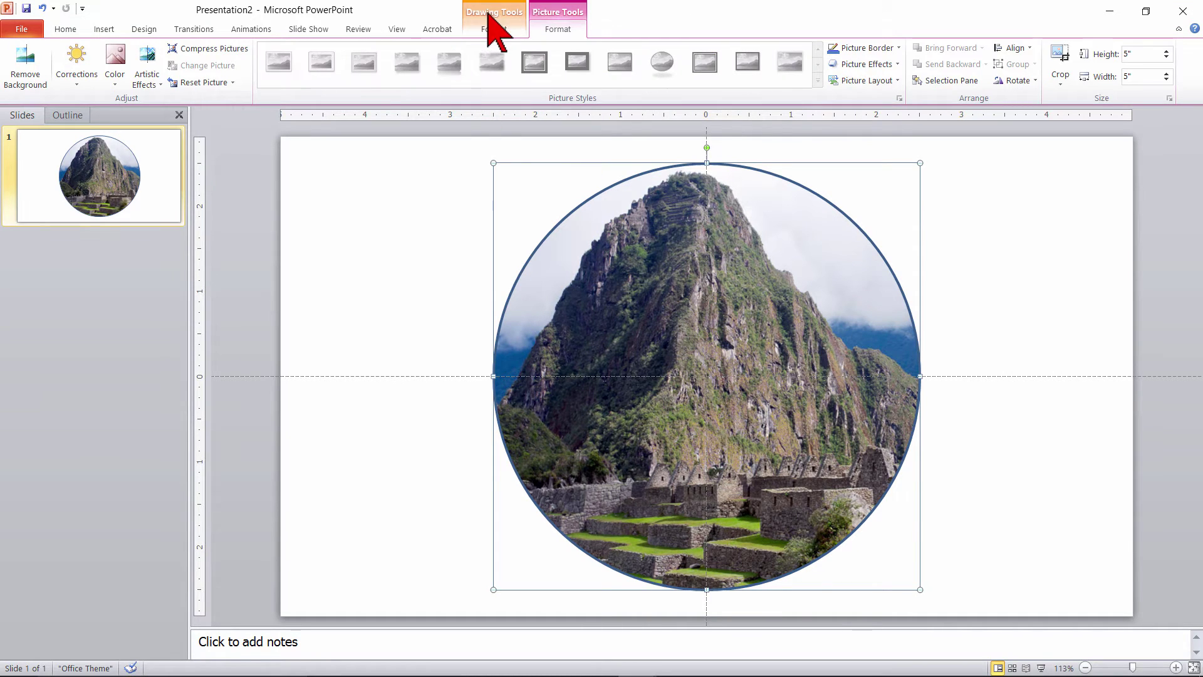
click(493, 29)
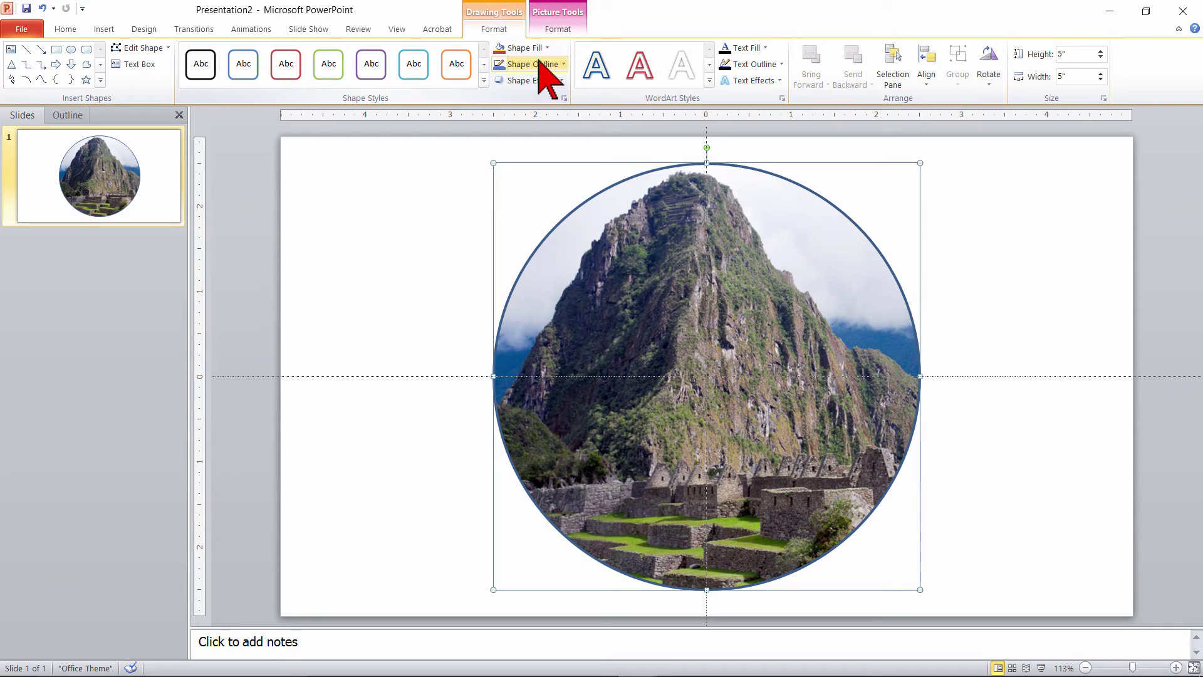
click(559, 64)
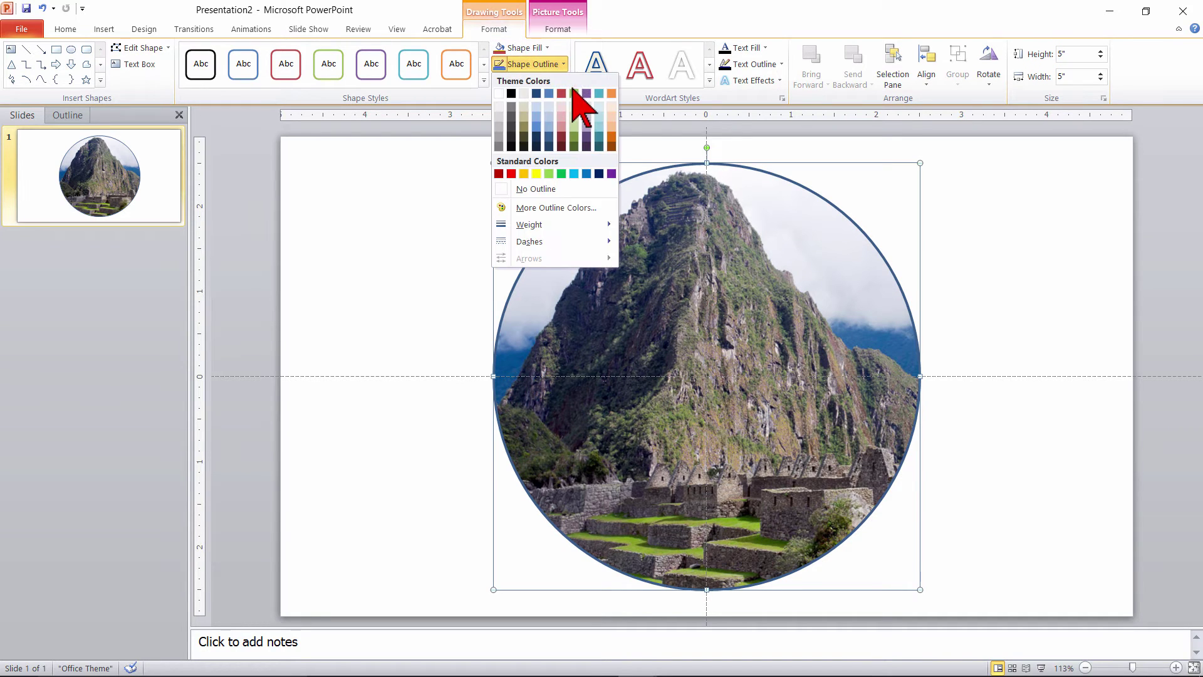
click(611, 137)
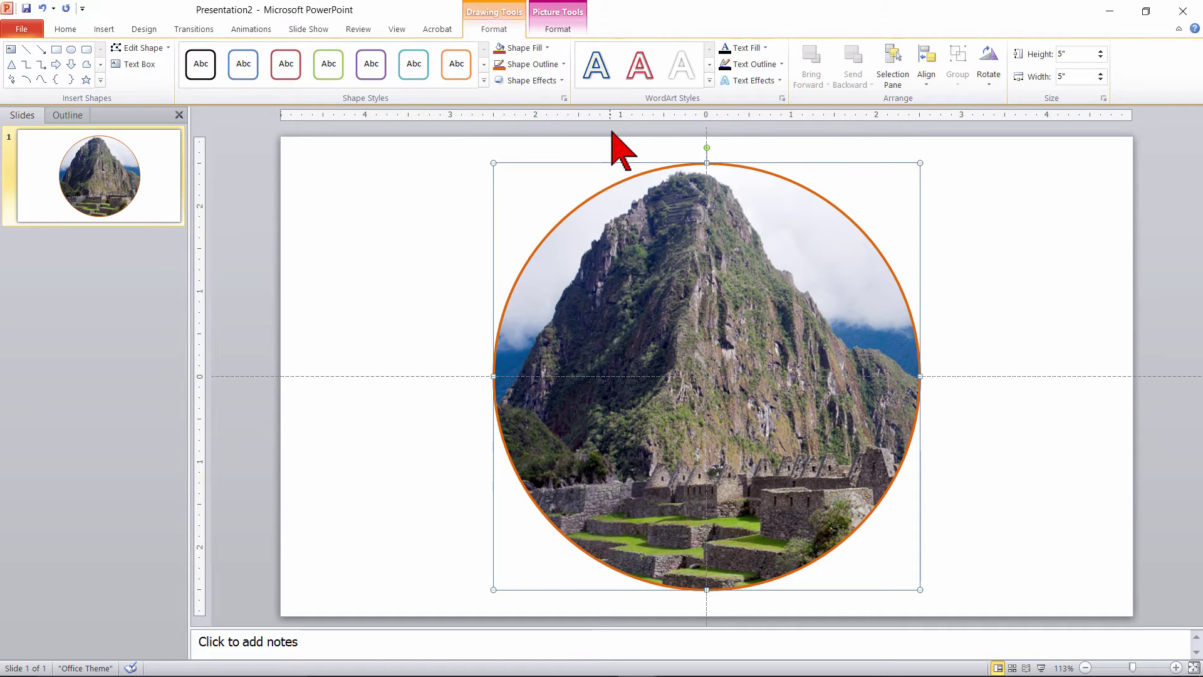
click(562, 64)
mouse_move(554, 224)
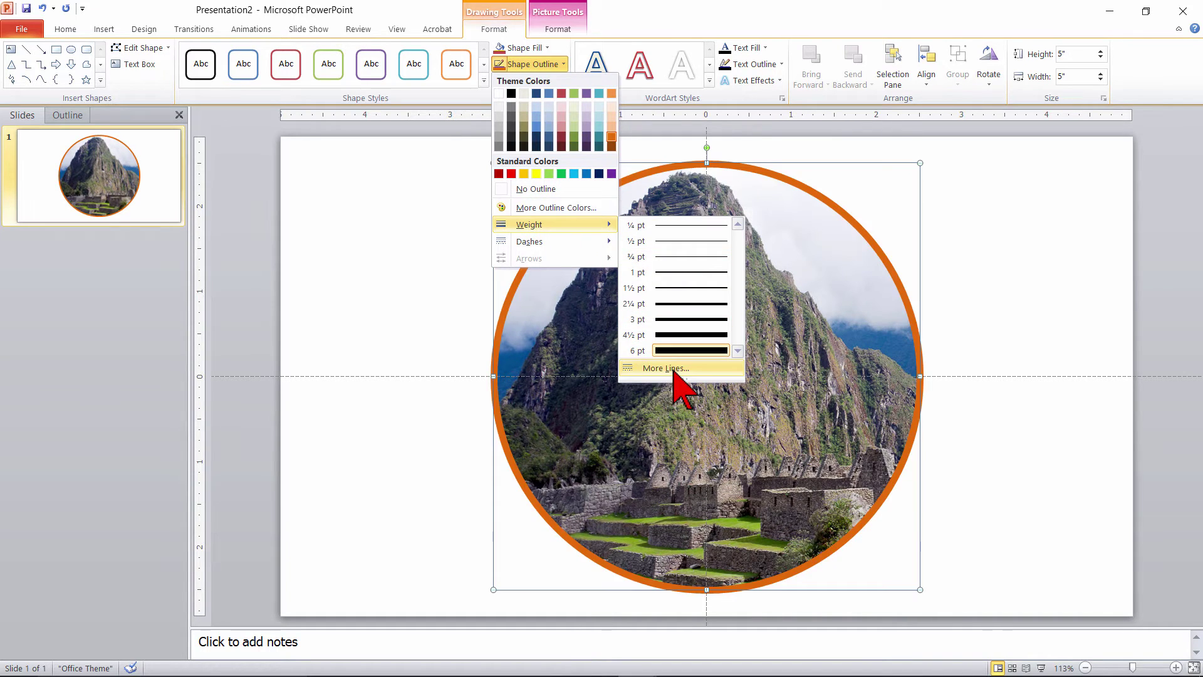
click(665, 368)
drag(652, 164, 451, 172)
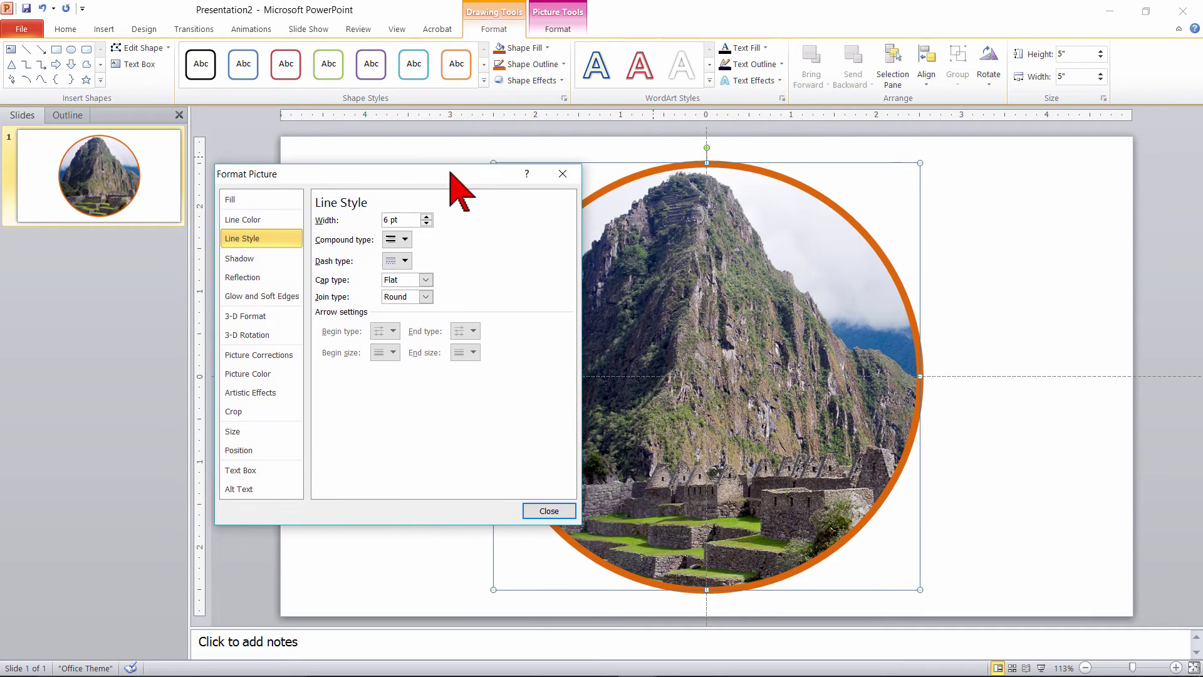
click(426, 215)
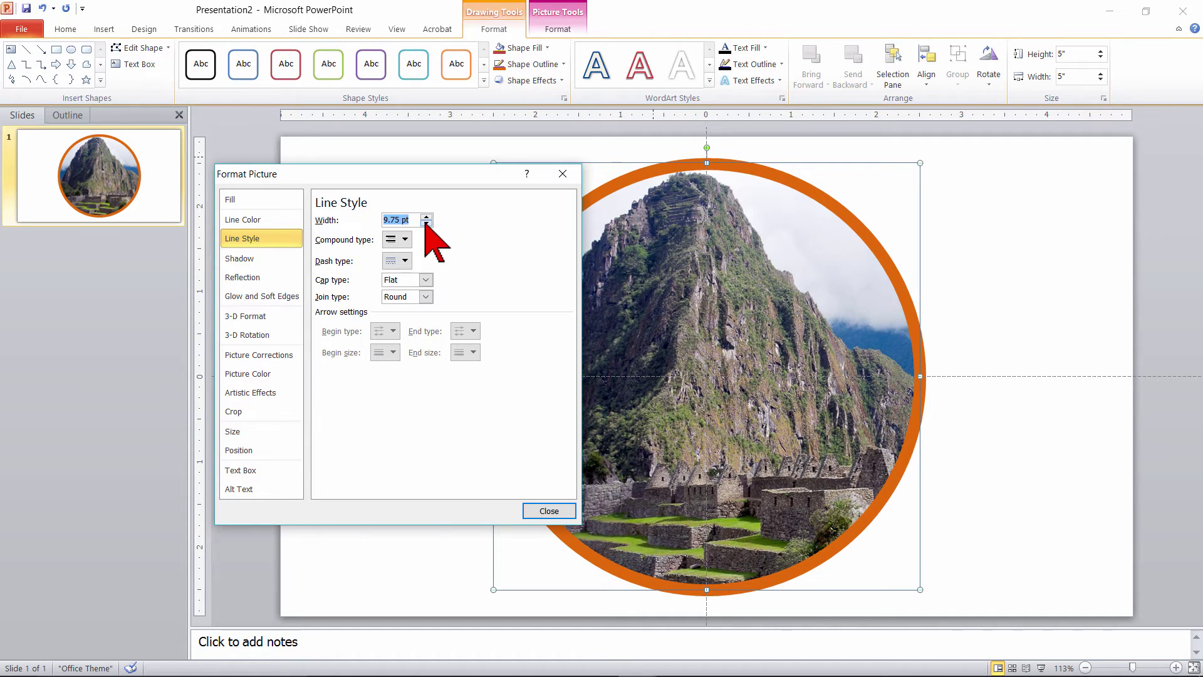
click(426, 217)
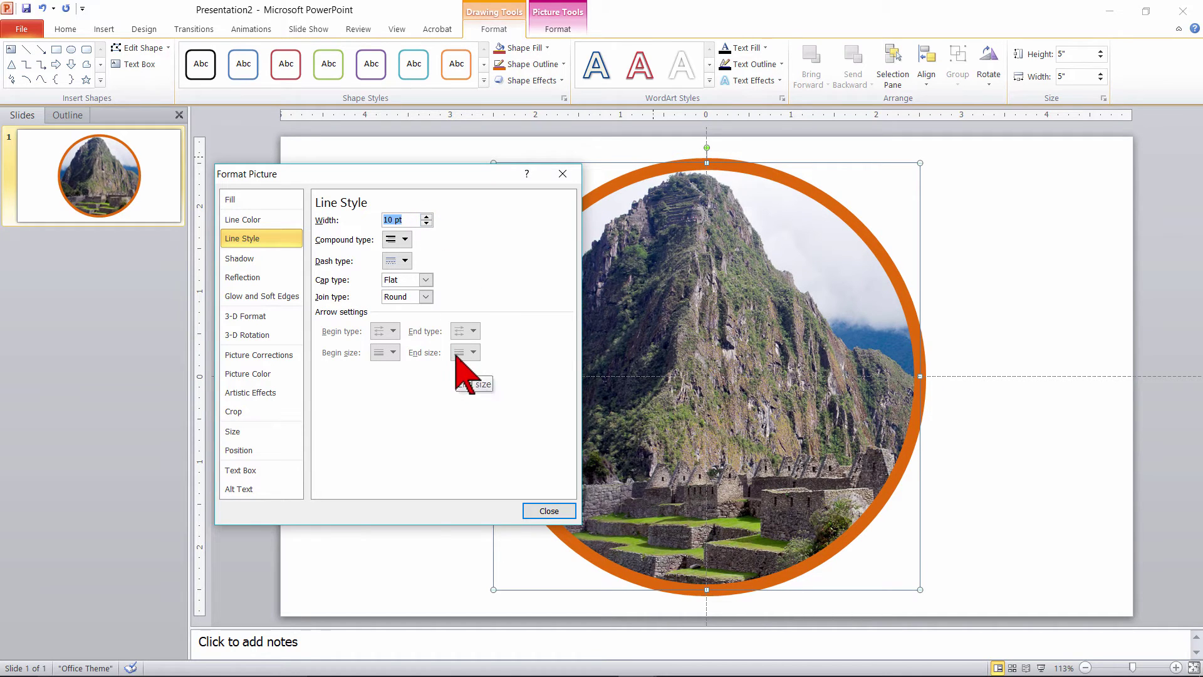
click(548, 511)
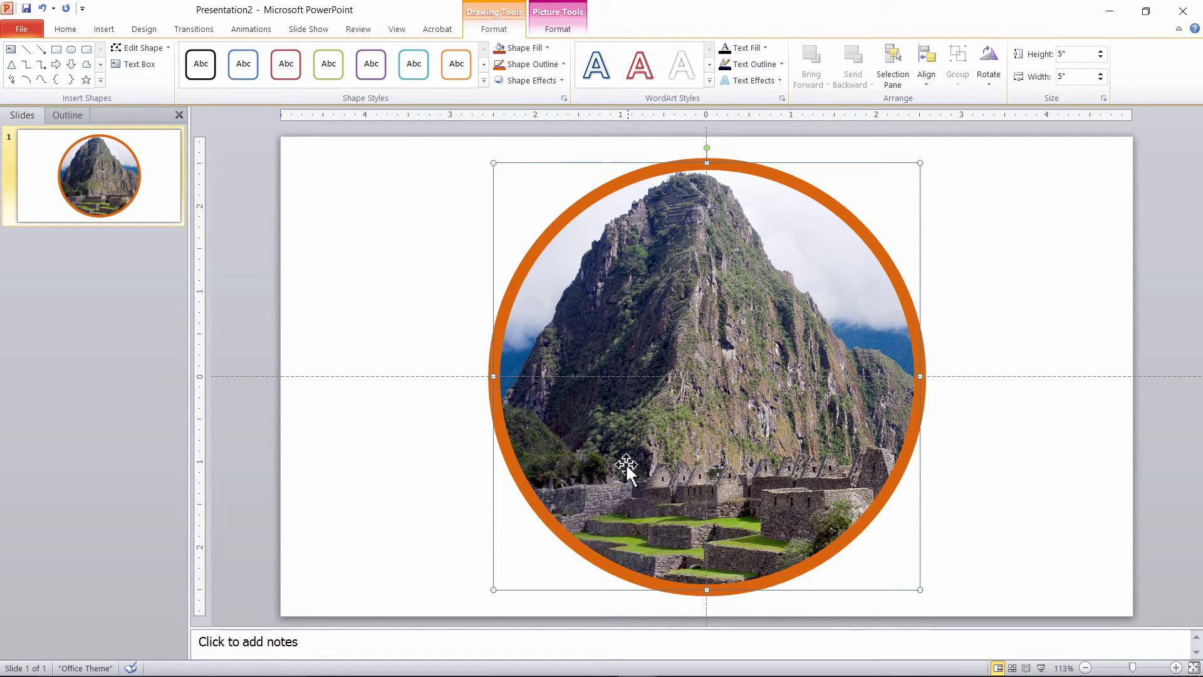
Step: Save the circle as a PNG picture named 'PowrPoint Machu' in the 04 Images folder
right_click(694, 392)
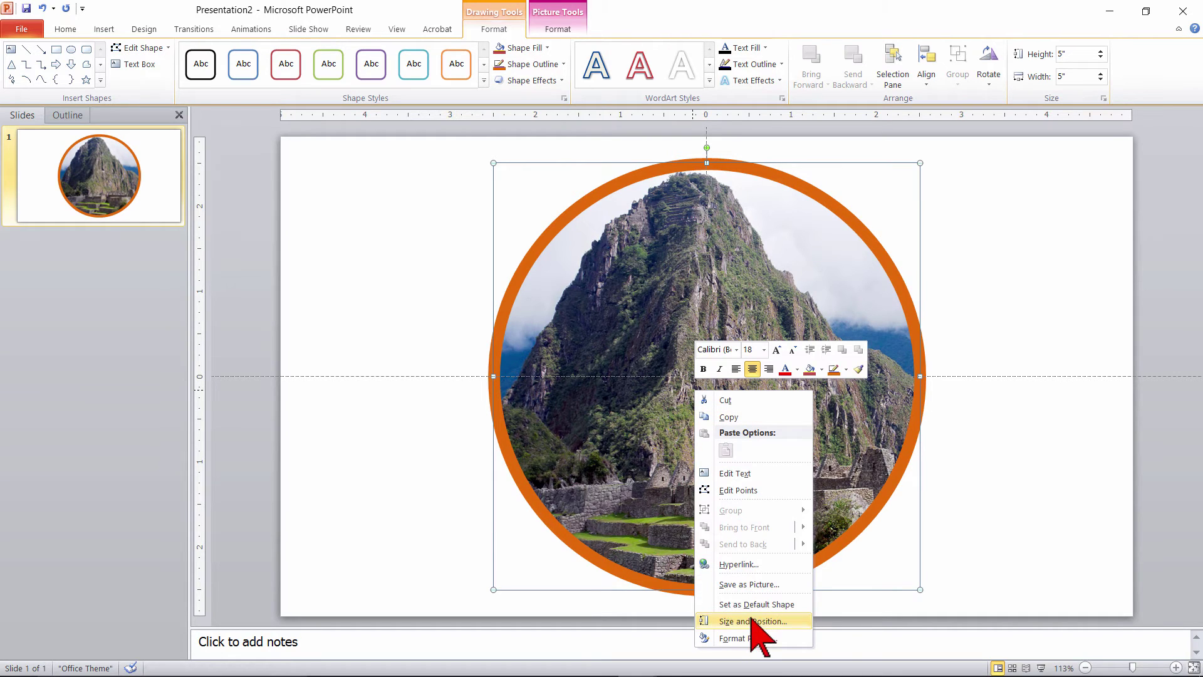
click(750, 584)
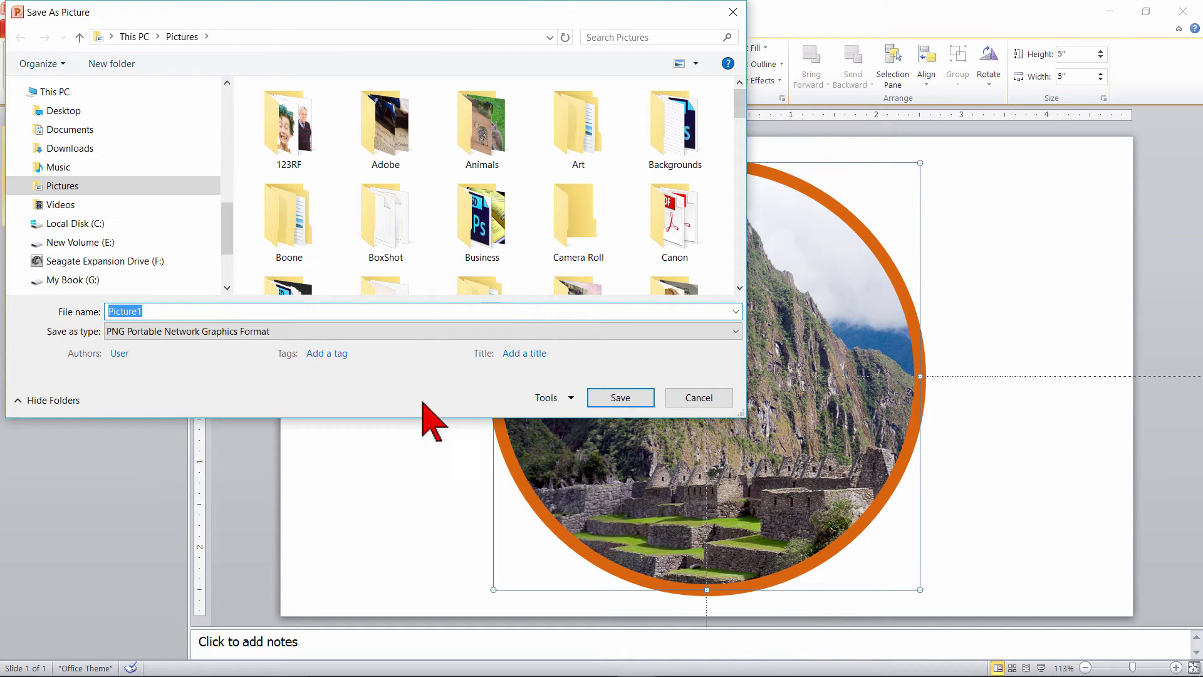
click(251, 331)
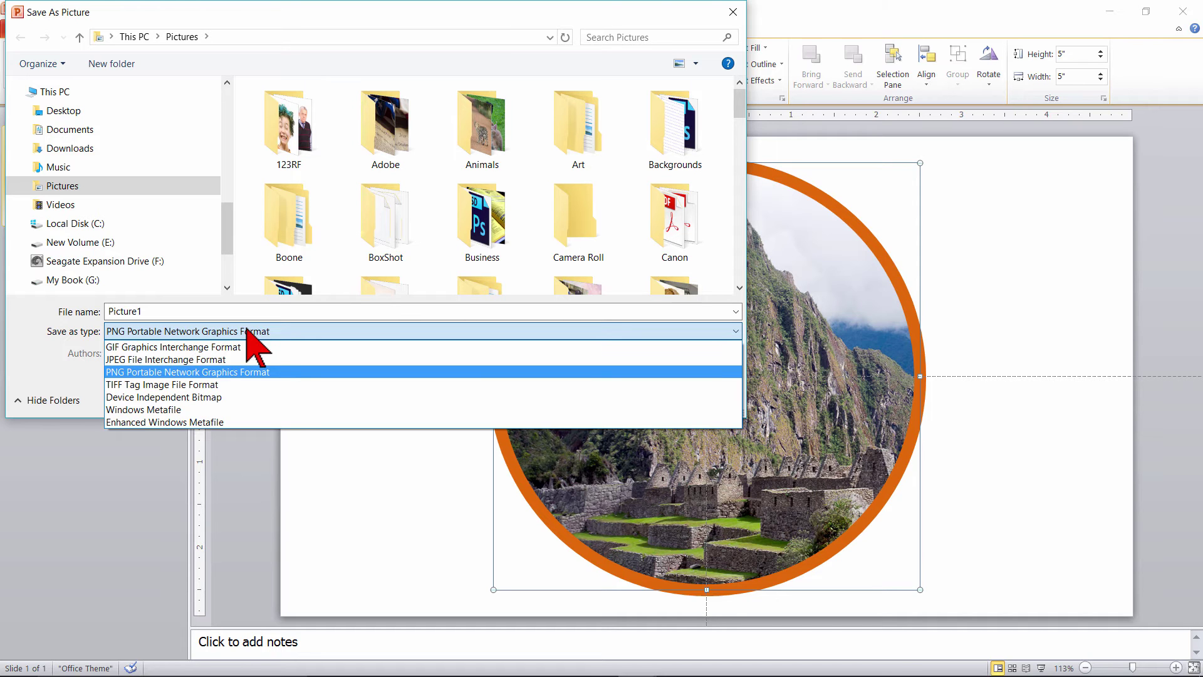
click(248, 331)
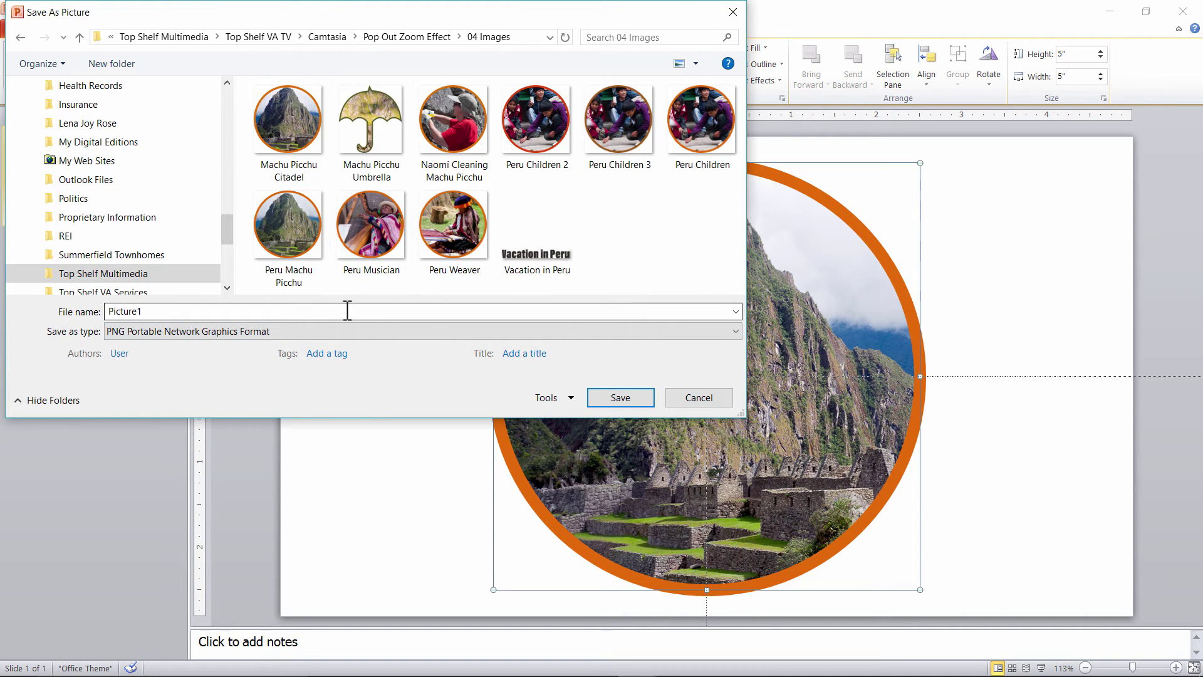
text(PowrPoint Machu)
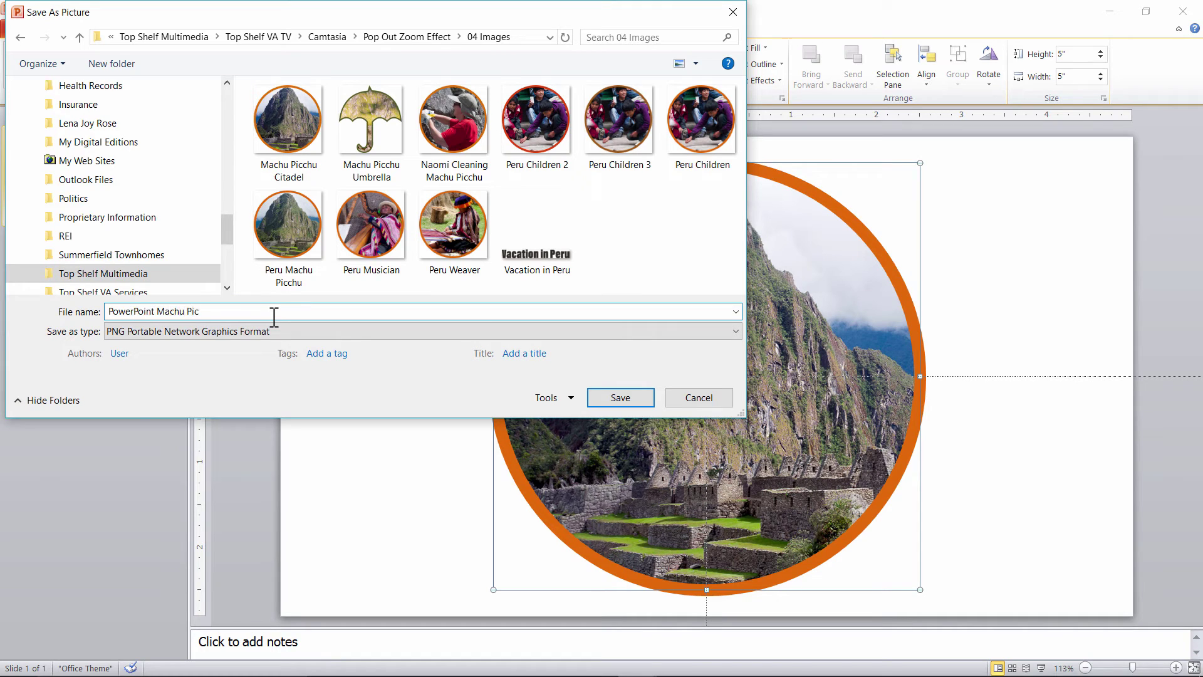
click(623, 399)
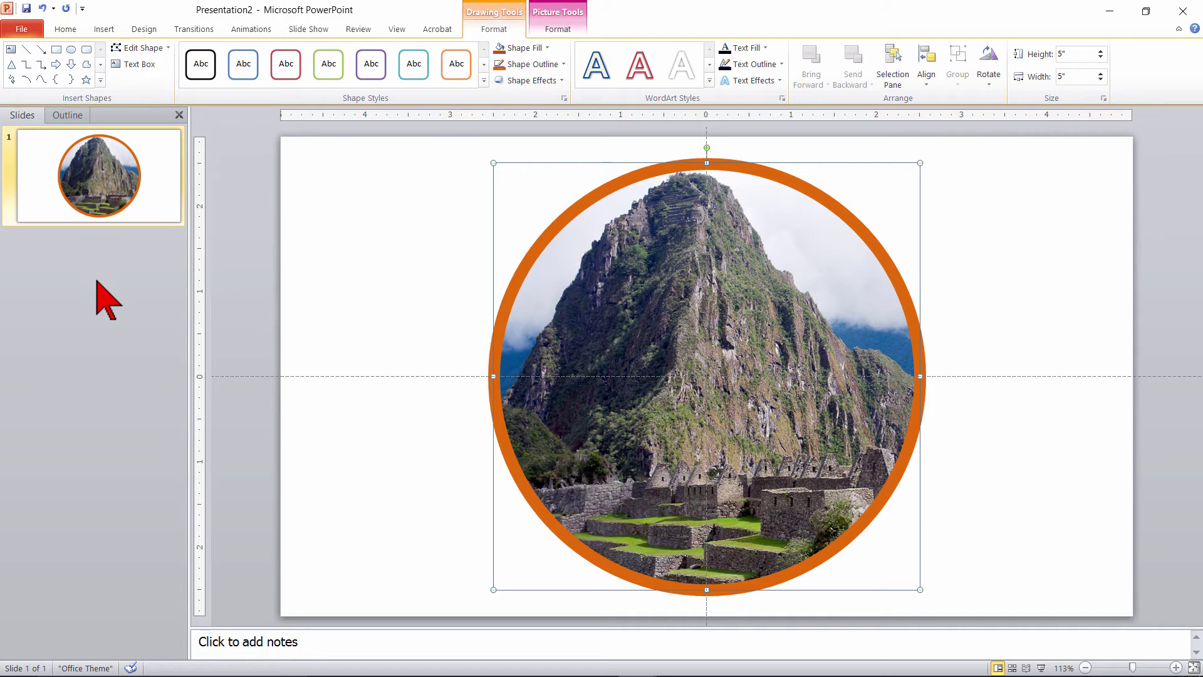
Step: Insert a new slide and draw a large proportional starburst outward from its centre
click(106, 29)
click(65, 29)
click(126, 60)
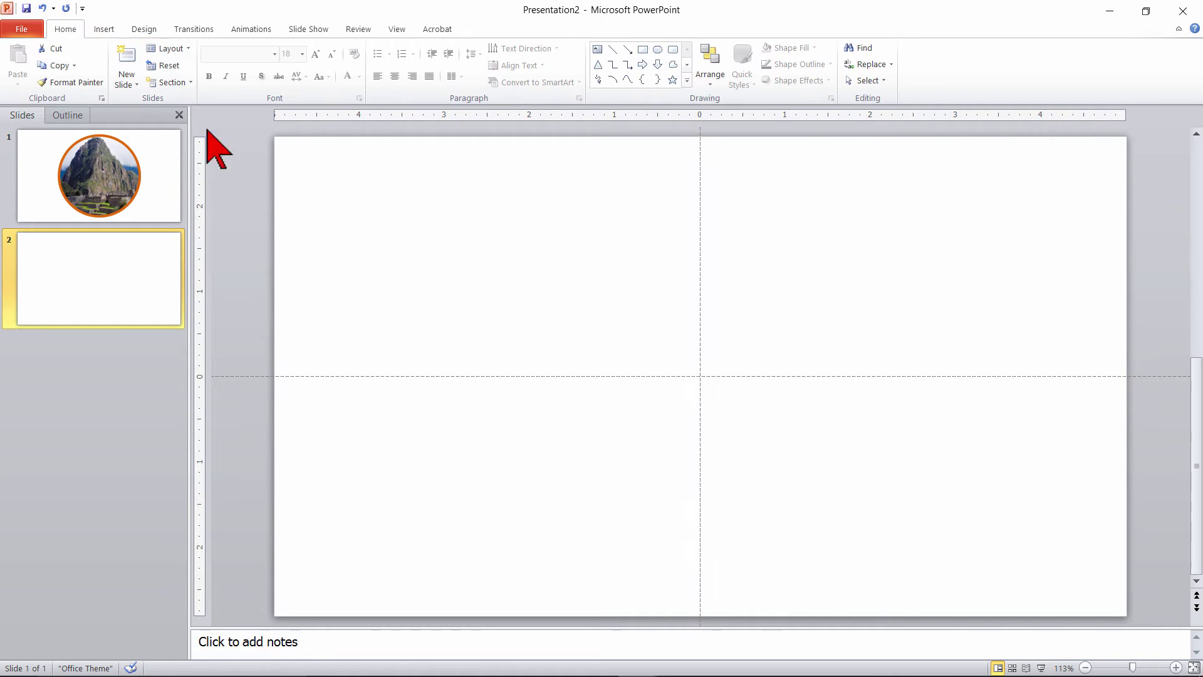
click(688, 64)
click(687, 64)
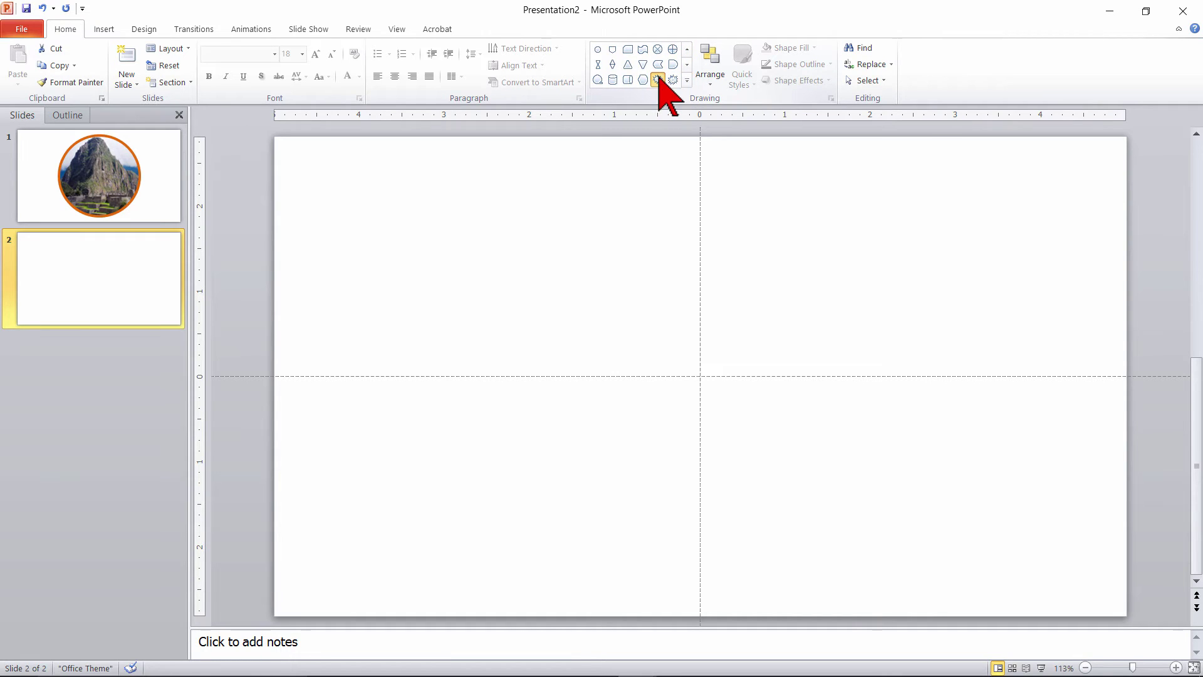
click(658, 78)
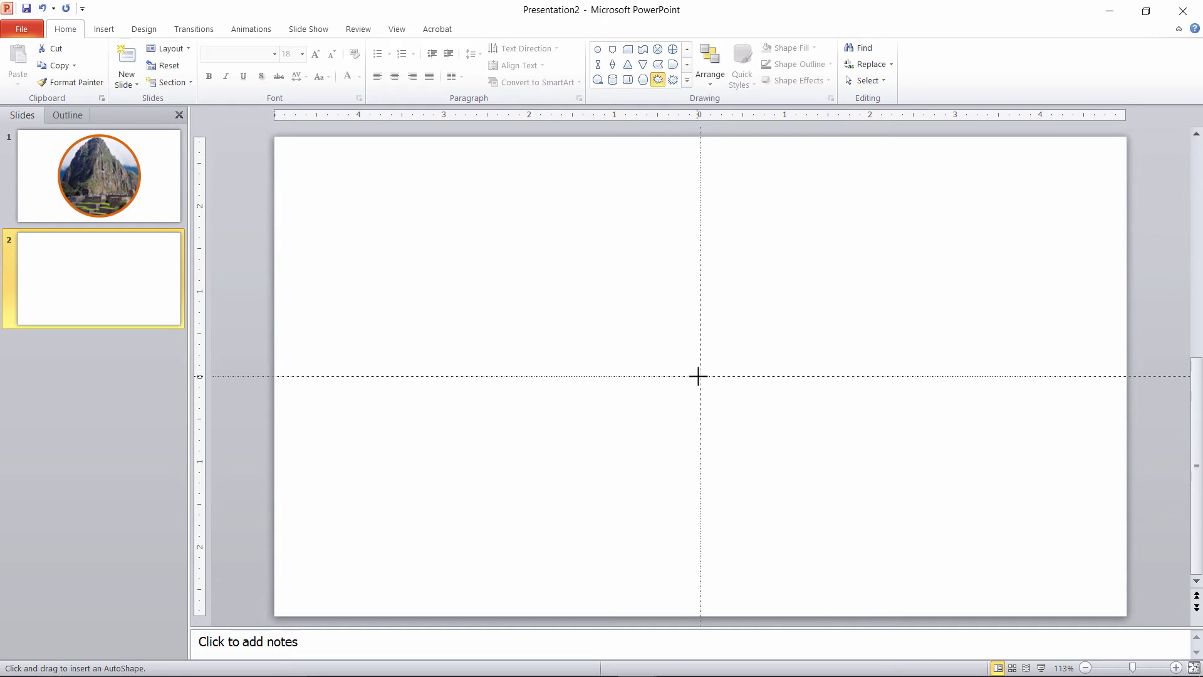
key(ctrl+shift)
mouse_move(699, 376)
mouse_down()
mouse_move(457, 285)
mouse_move(464, 293)
mouse_up()
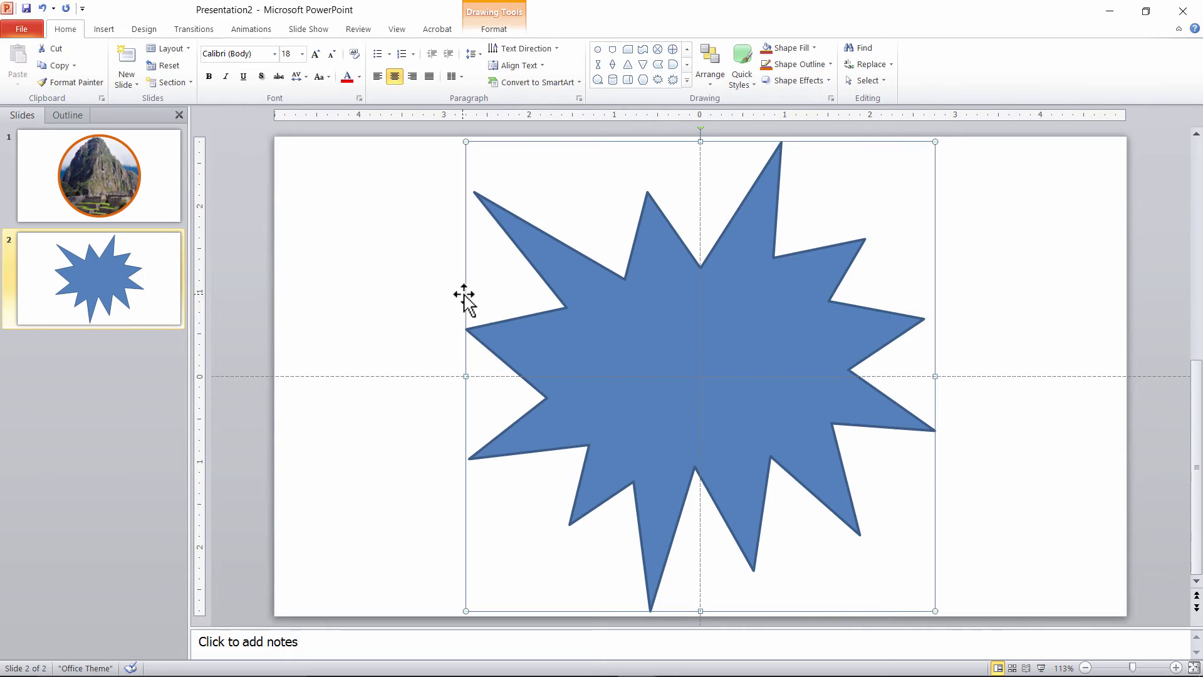
Step: Fill the starburst with a Peru photo
click(506, 29)
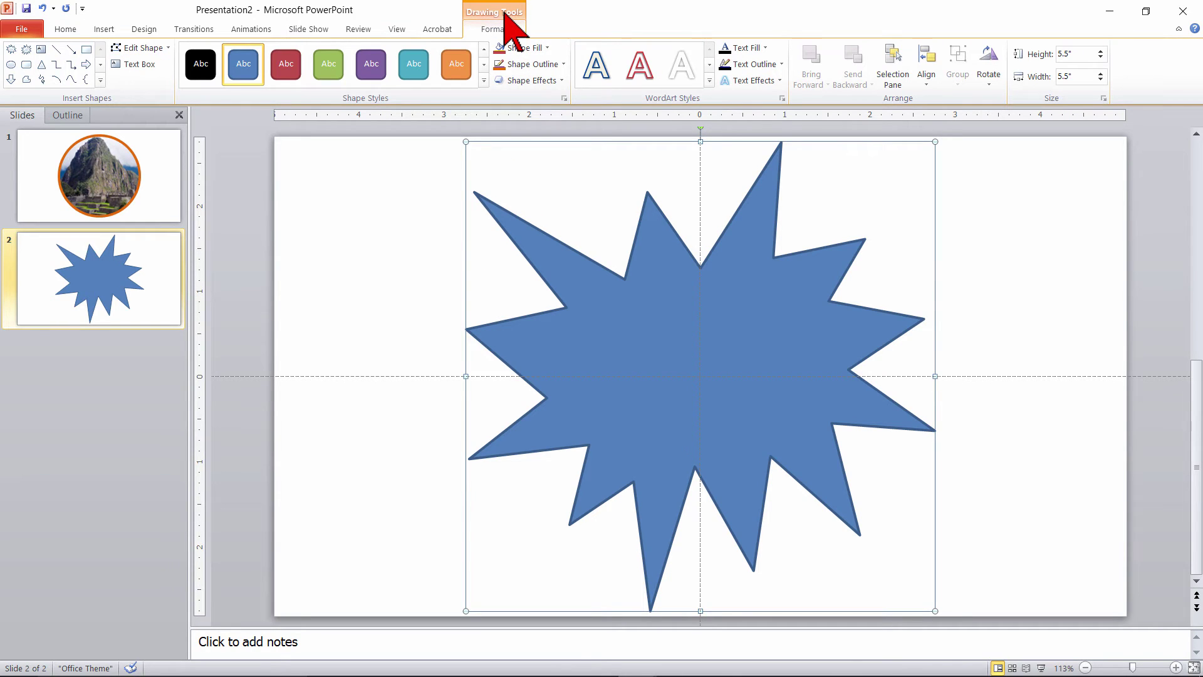
click(525, 48)
key(Escape)
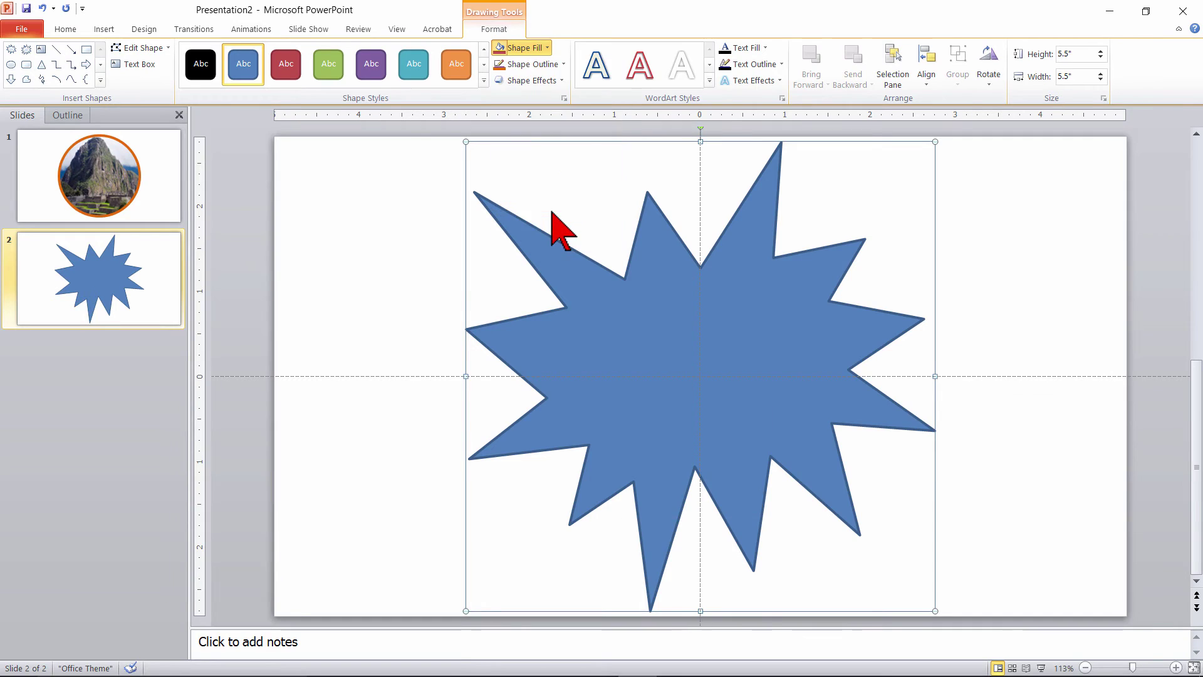
double_click(1088, 257)
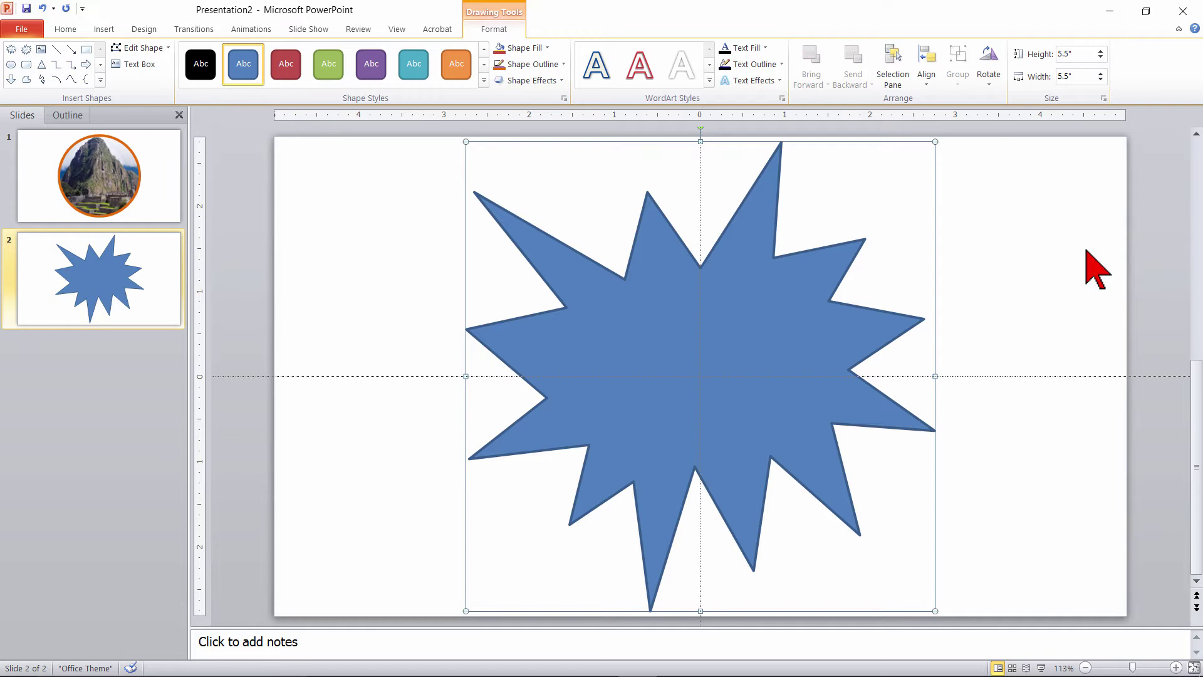
Step: Crop the photo to fill the star, then shrink the starburst to 4.92 inches and reposition it
click(561, 25)
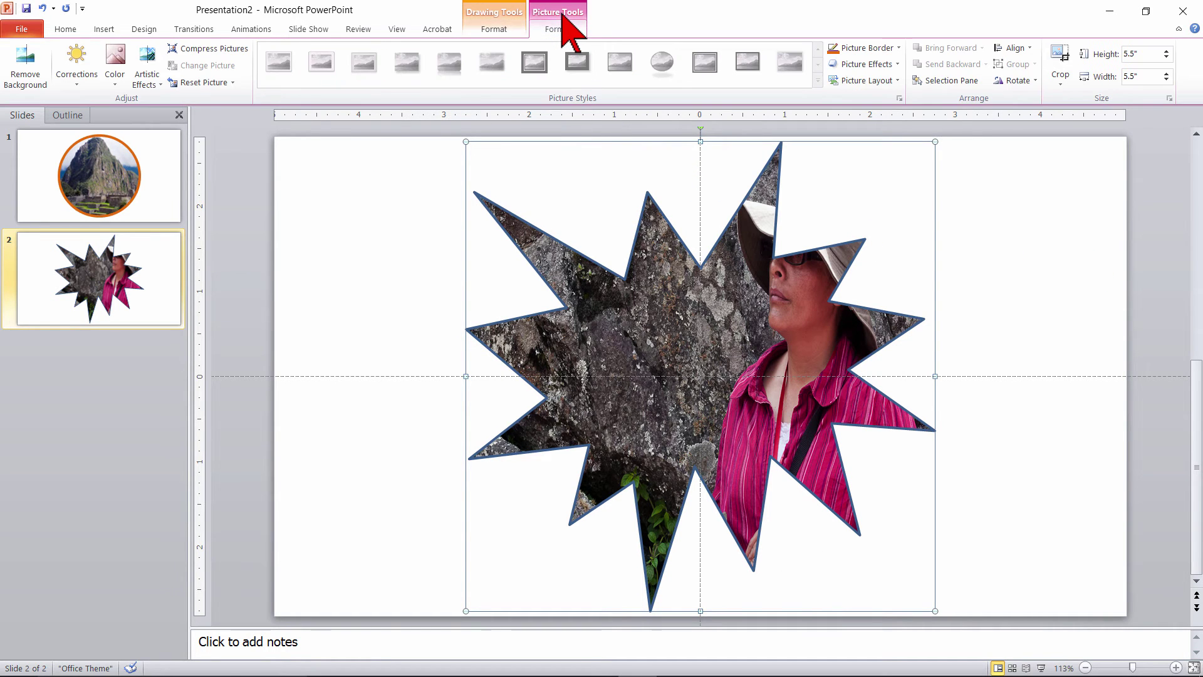
click(1055, 74)
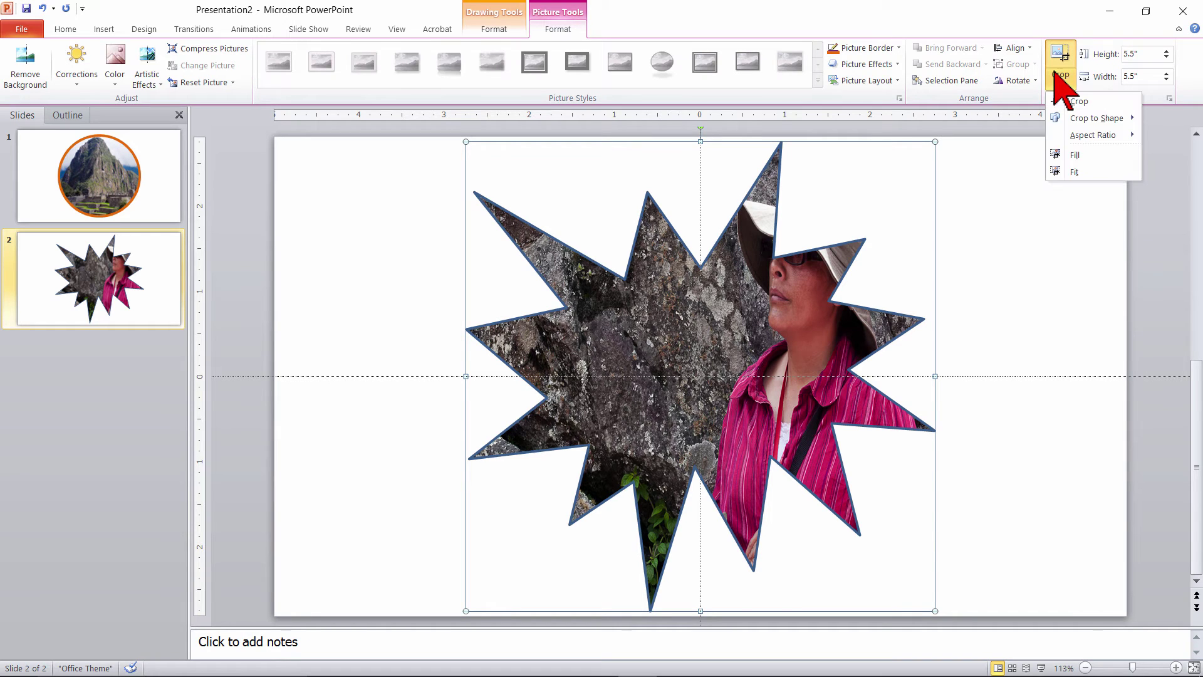
click(1072, 155)
click(1022, 415)
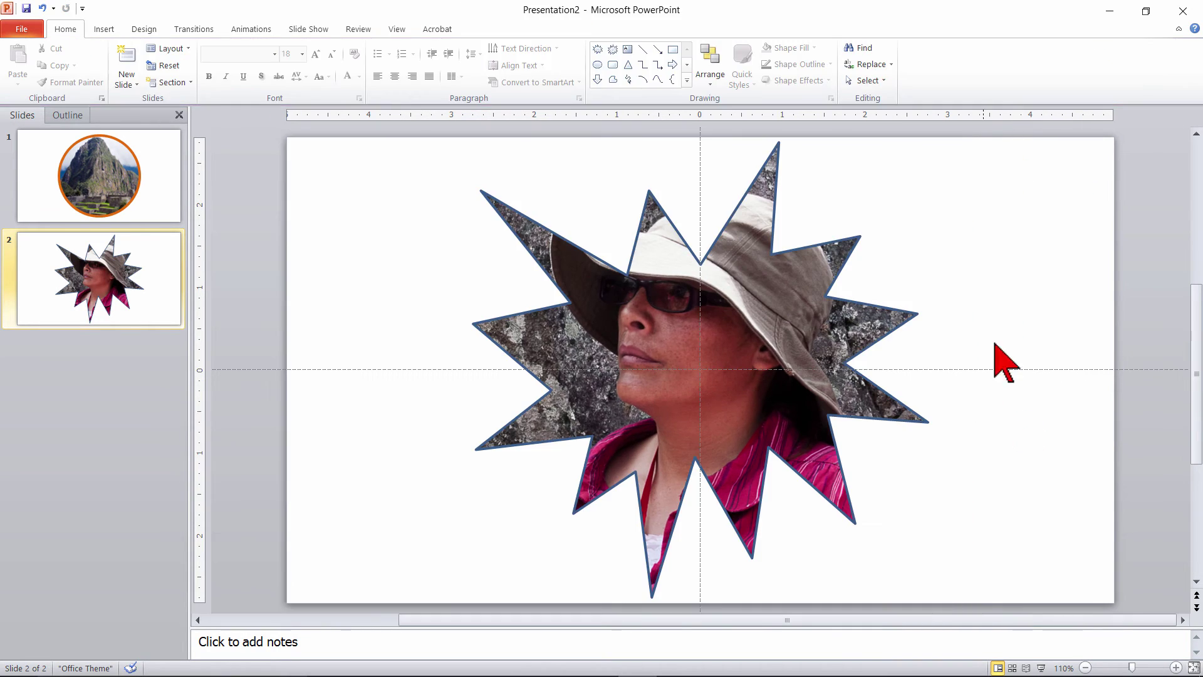
click(920, 151)
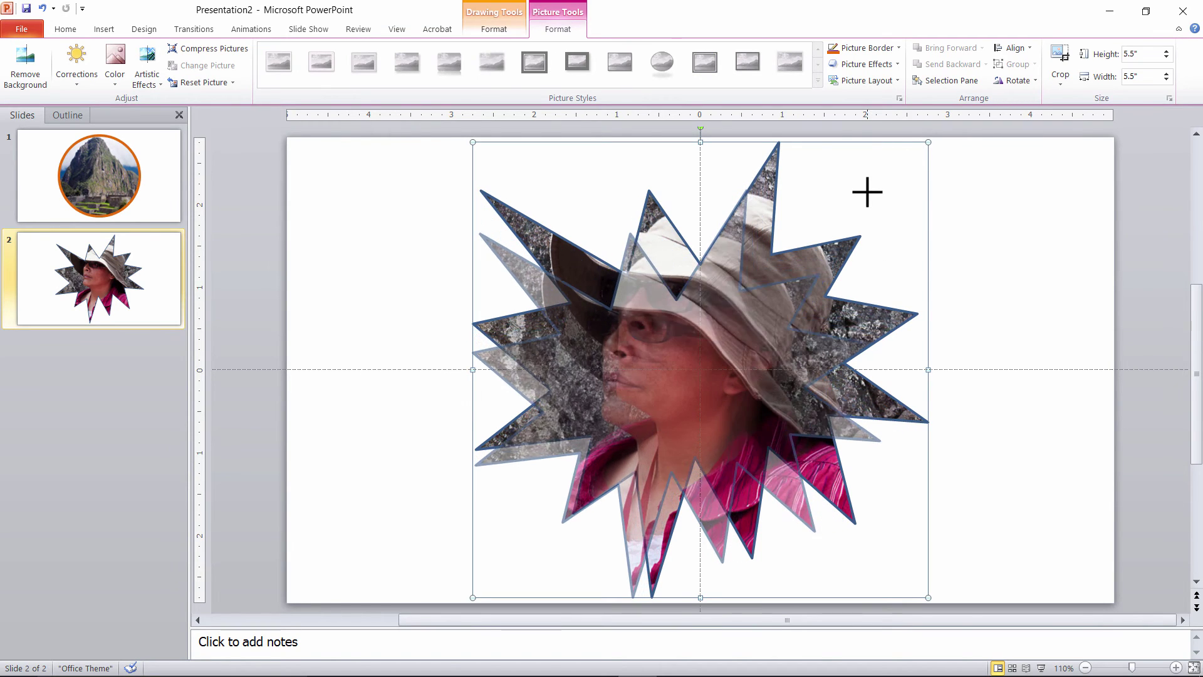
drag(902, 166, 867, 188)
drag(718, 323, 727, 319)
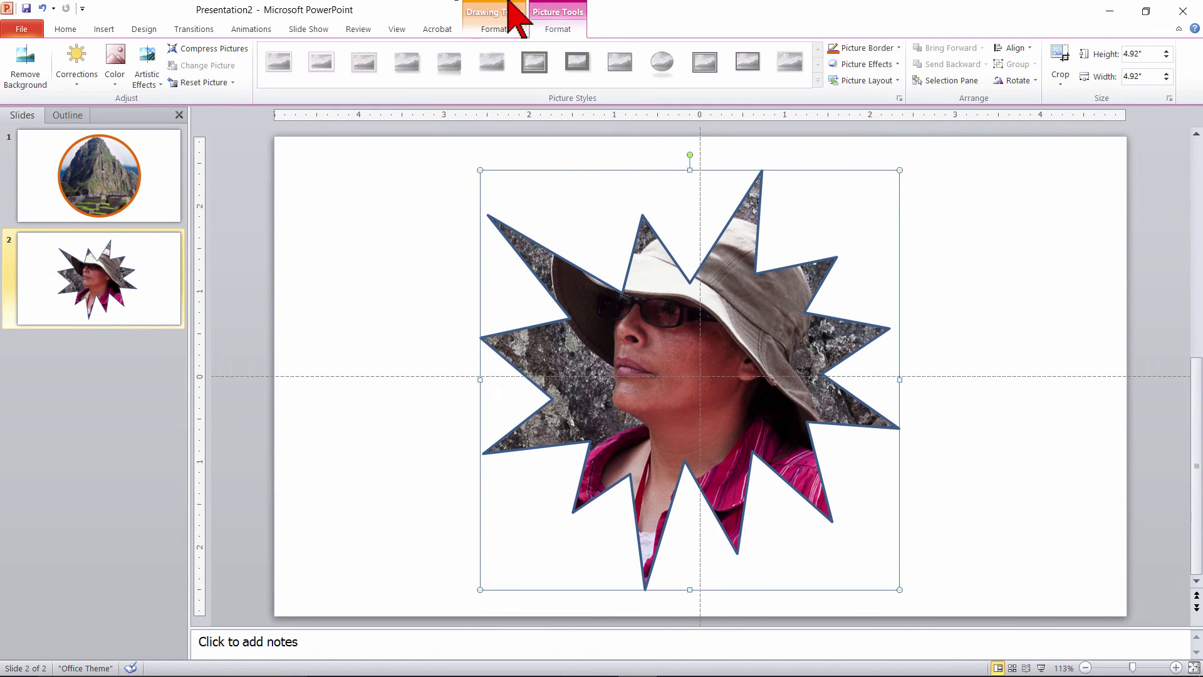
Step: Give the starburst a dark orange outline 8 pt wide
click(515, 26)
click(563, 64)
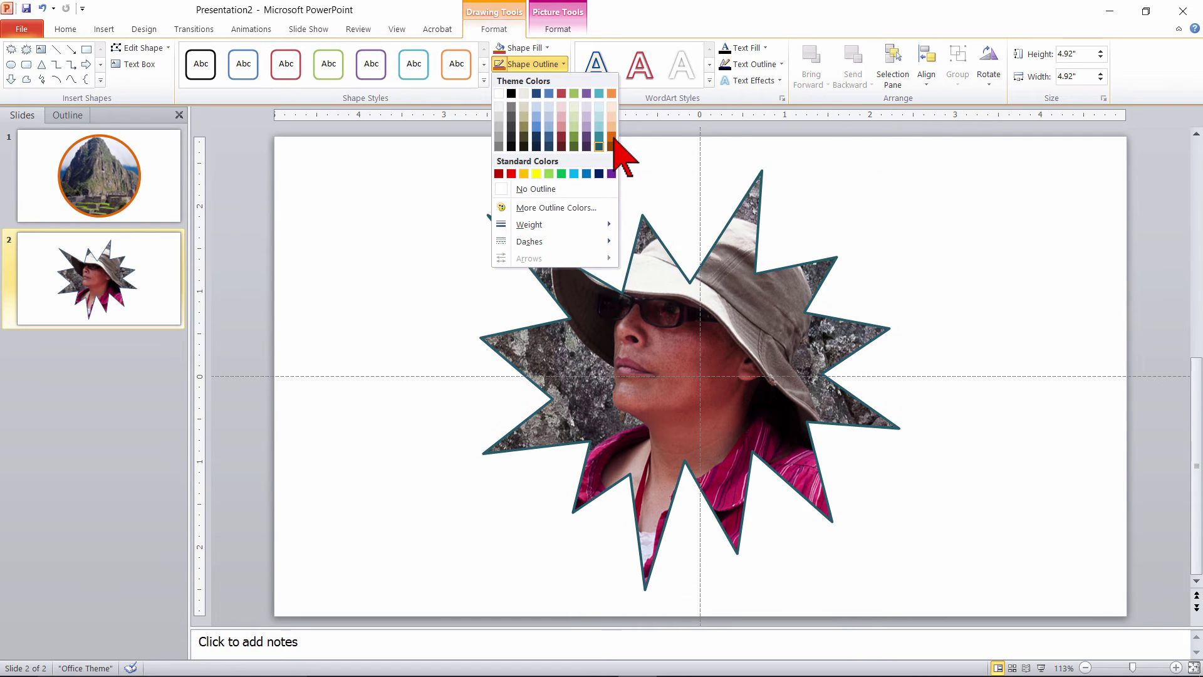
click(612, 145)
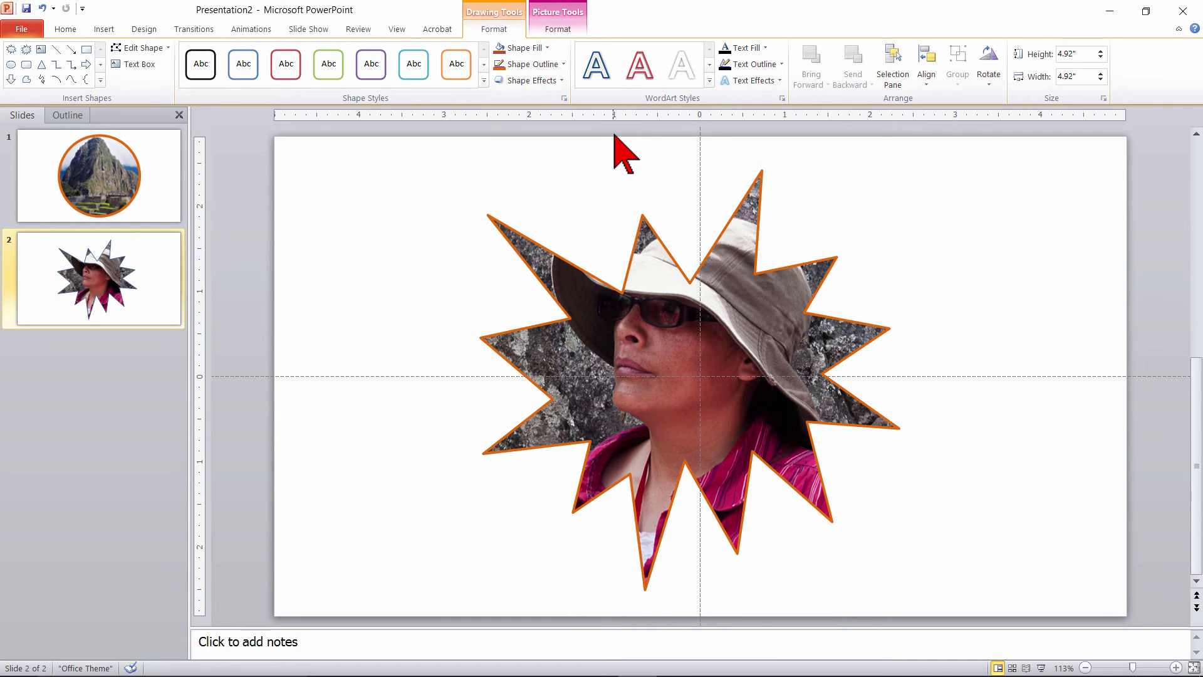
click(560, 64)
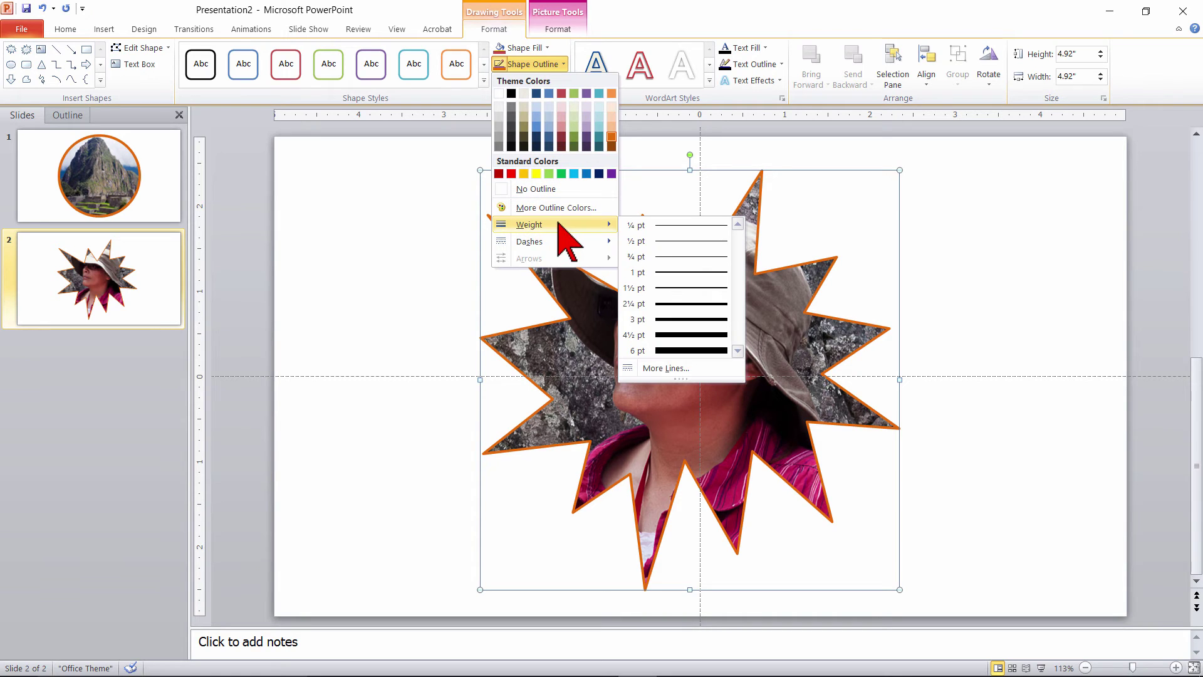
click(654, 371)
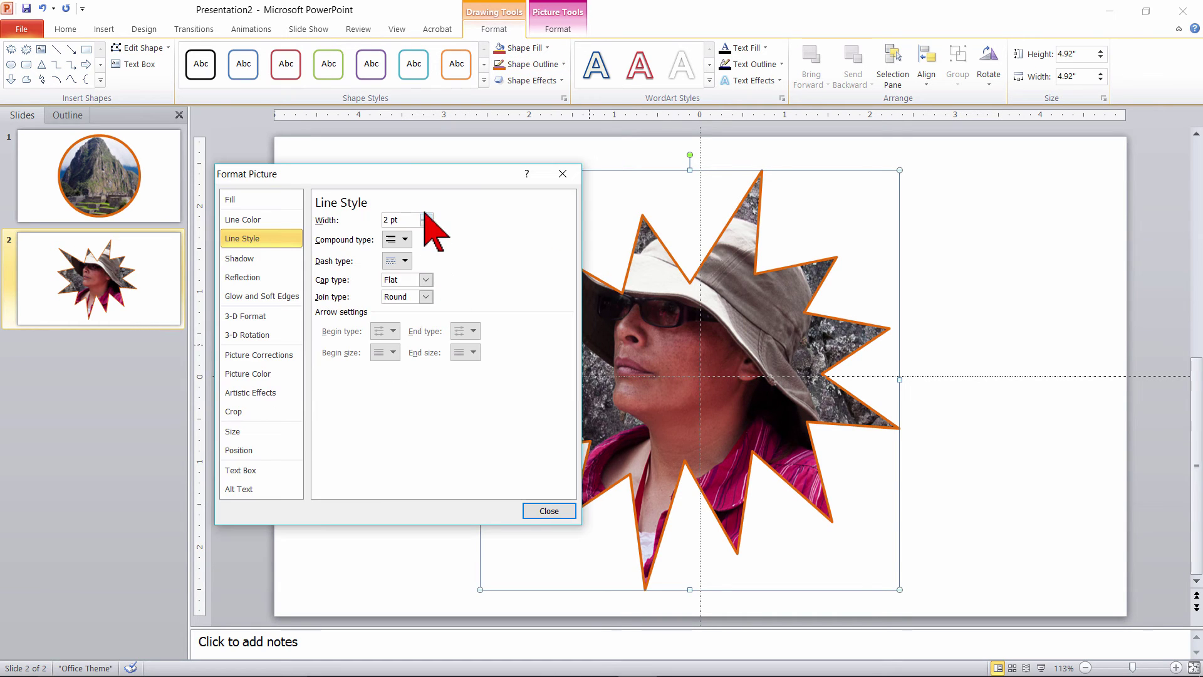
double_click(418, 217)
text(8)
key(Return)
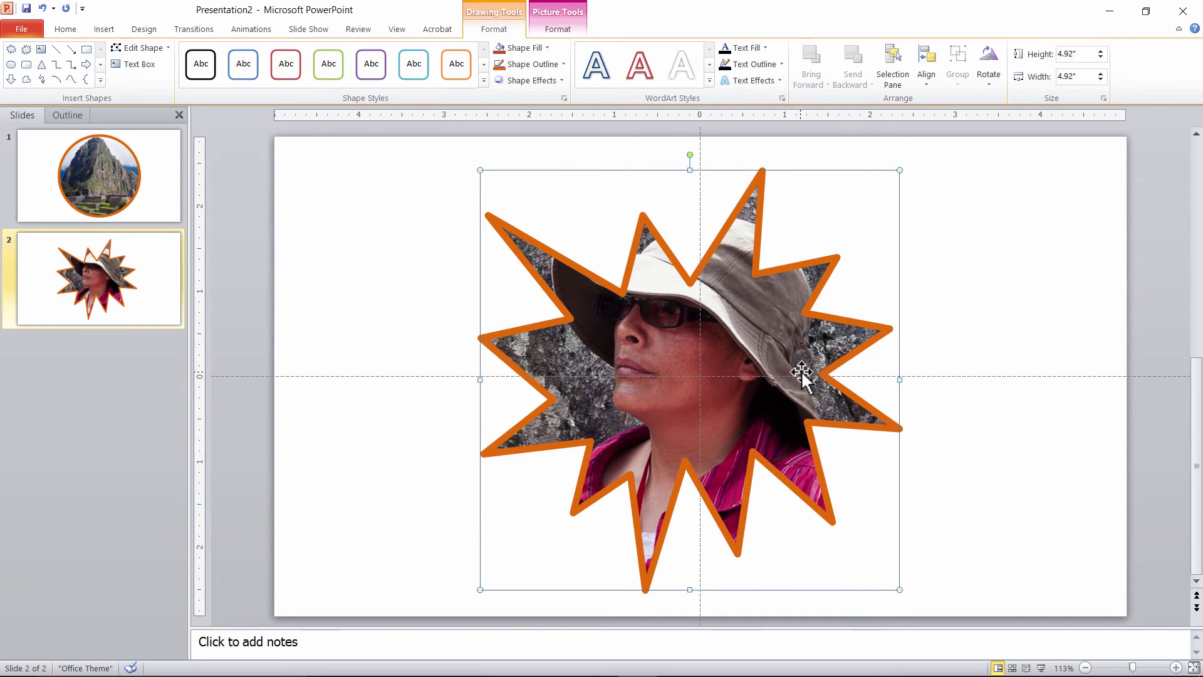
Step: Save the starburst as a picture named 'PowerPoint Machu Picchu Sample 3'
right_click(718, 379)
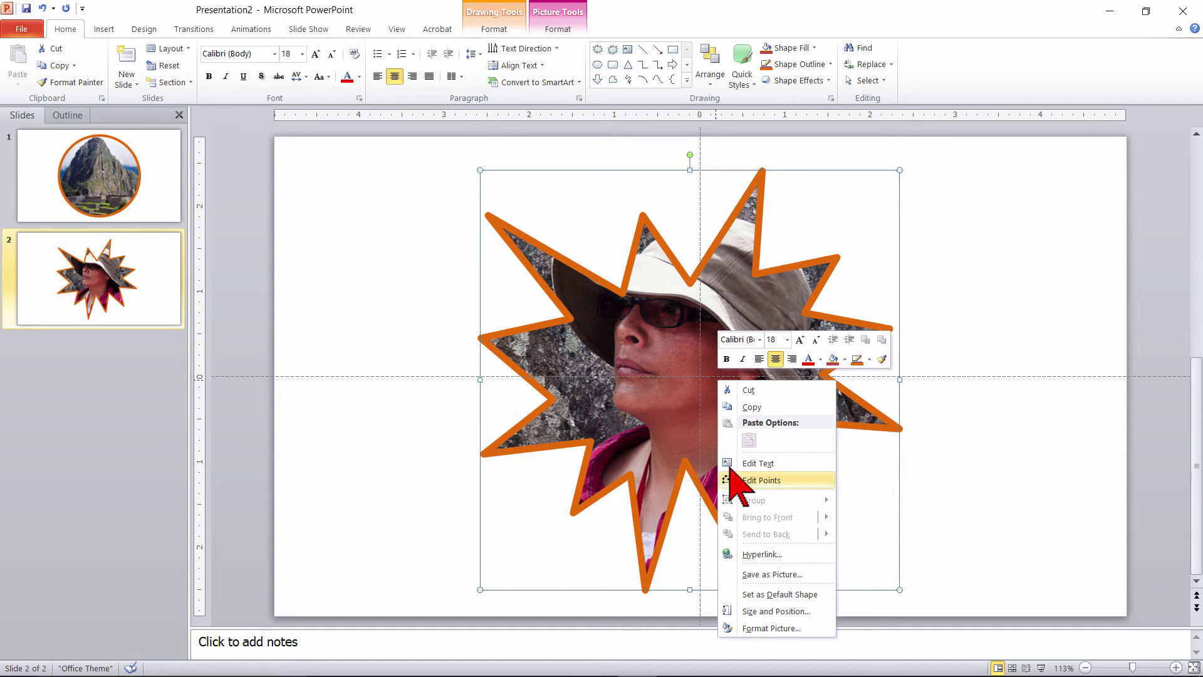
click(763, 575)
text(PowerPoint Machu Picchu Sample 3)
click(614, 396)
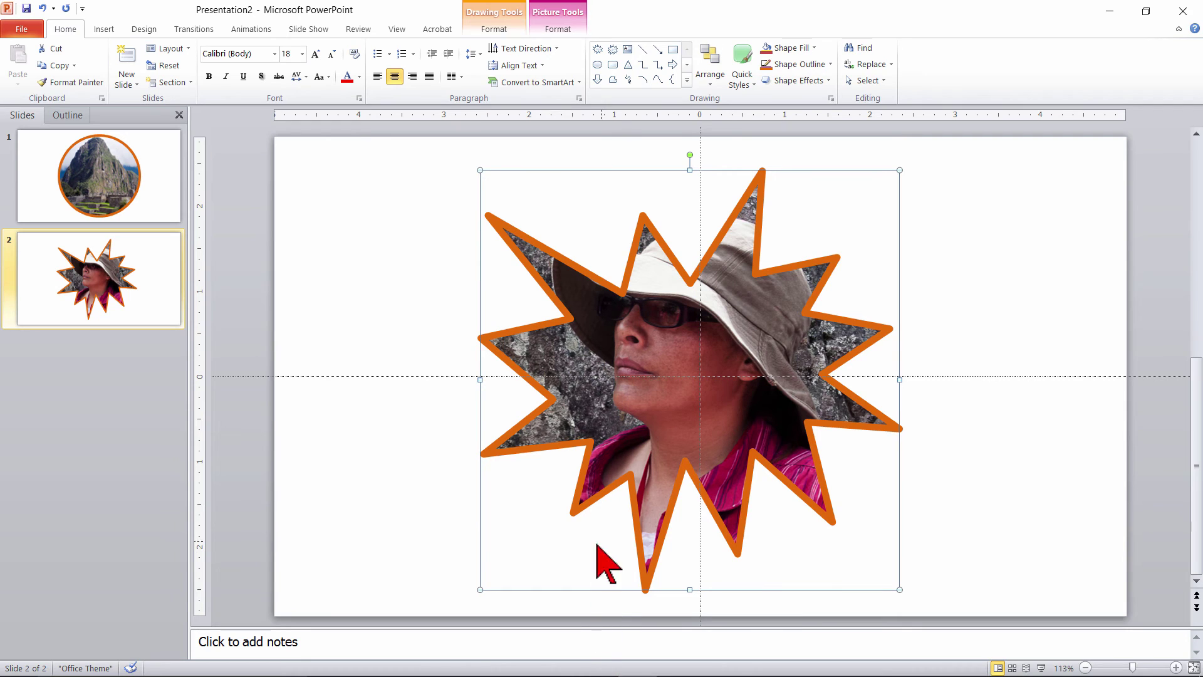
Step: Refill the slide-1 circle with the harp player photo from the 2011_11_06 folder
scroll(450, 286, up, 2)
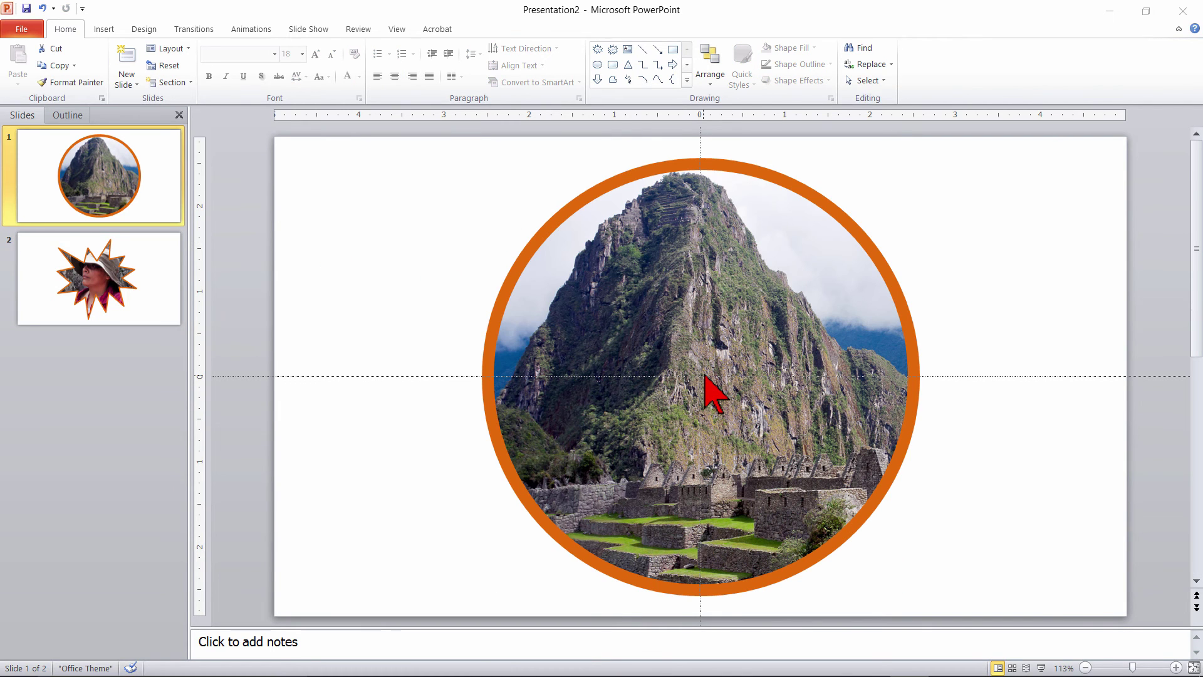
click(753, 313)
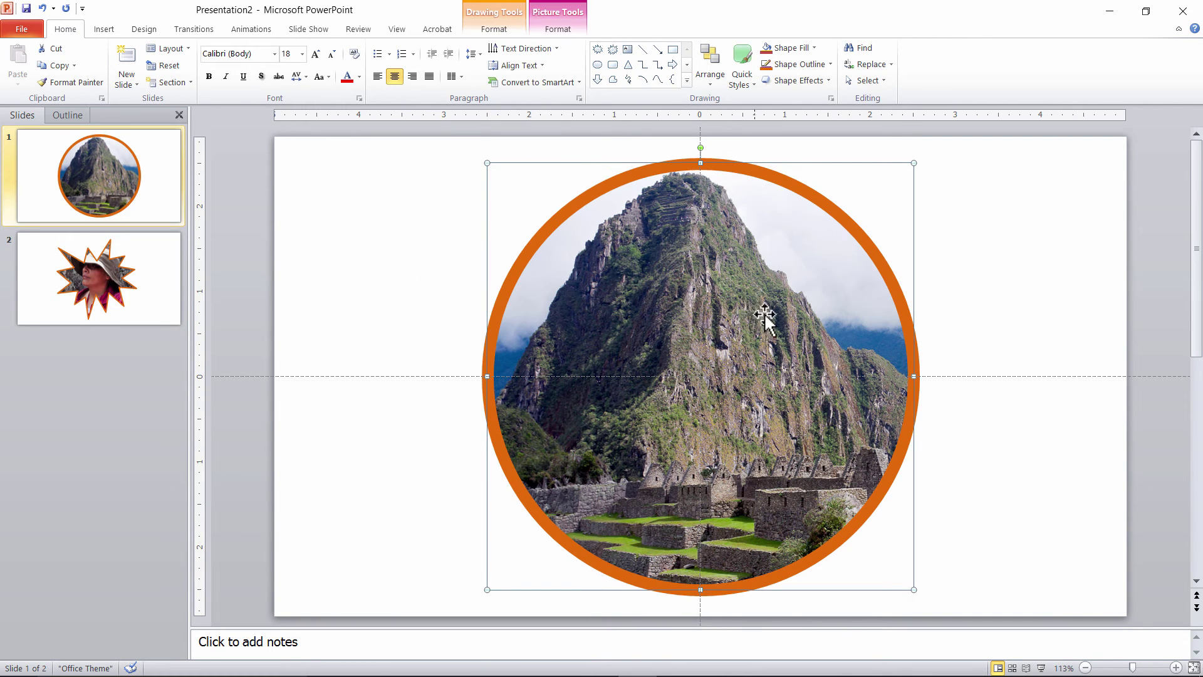
click(508, 28)
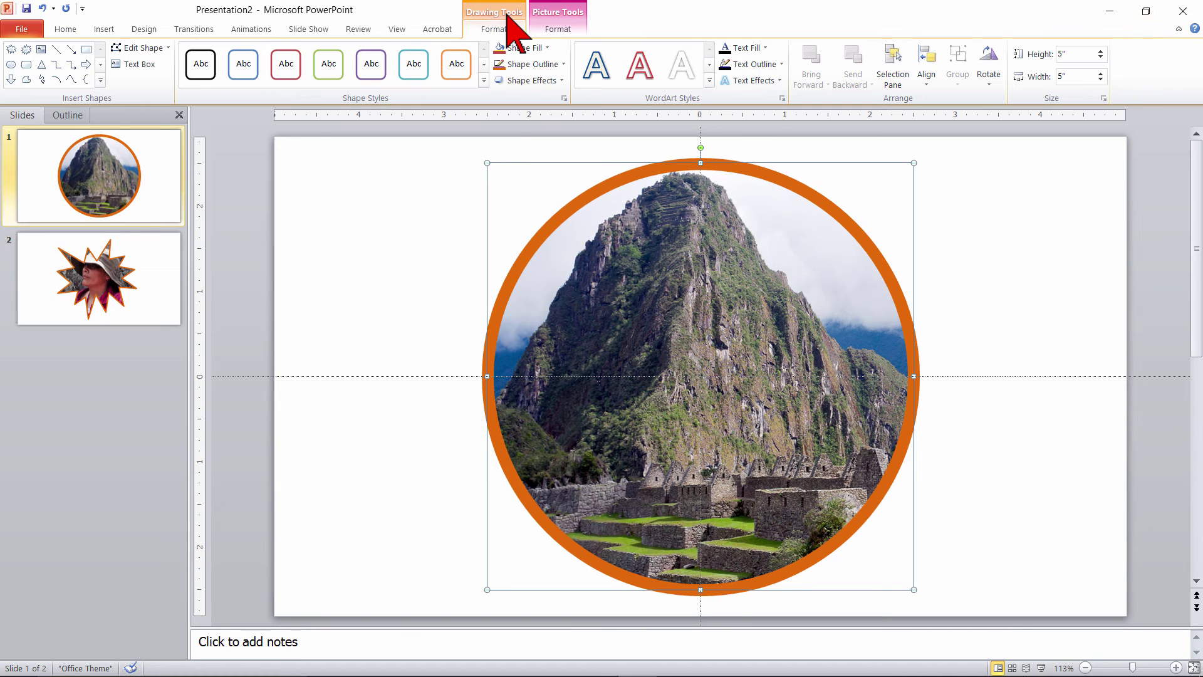
click(545, 48)
click(546, 208)
key(alt+Up)
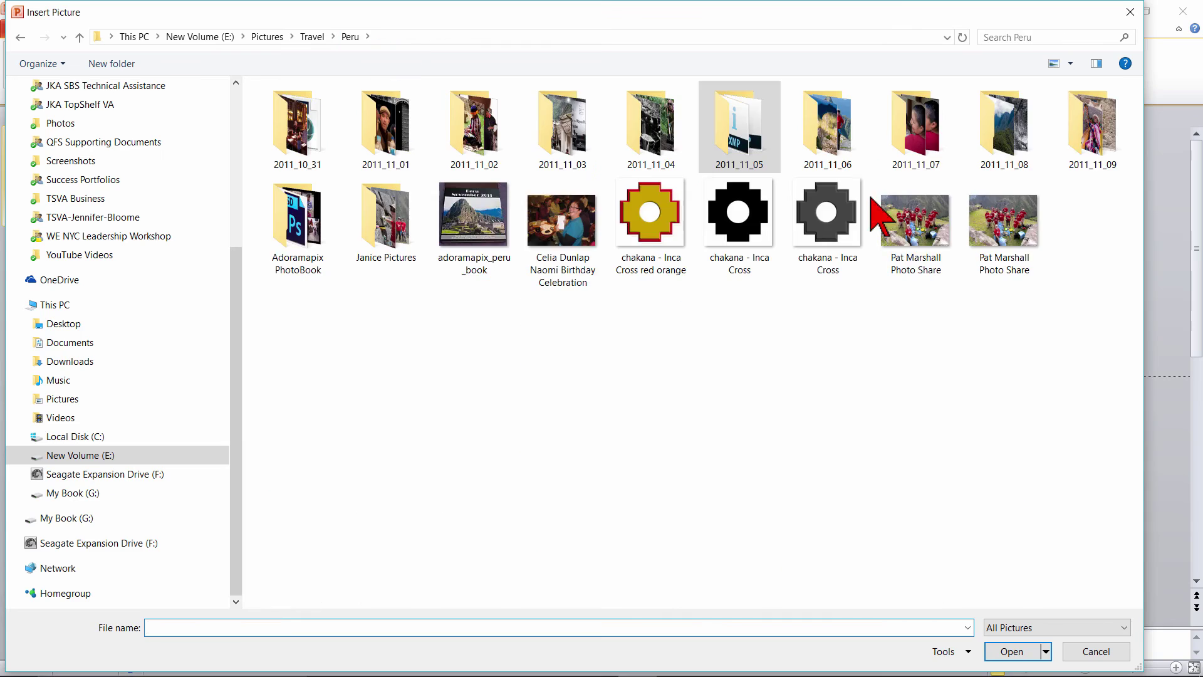
double_click(739, 125)
double_click(765, 228)
Step: Crop and drag the harp photo to reframe it within the circle
click(558, 29)
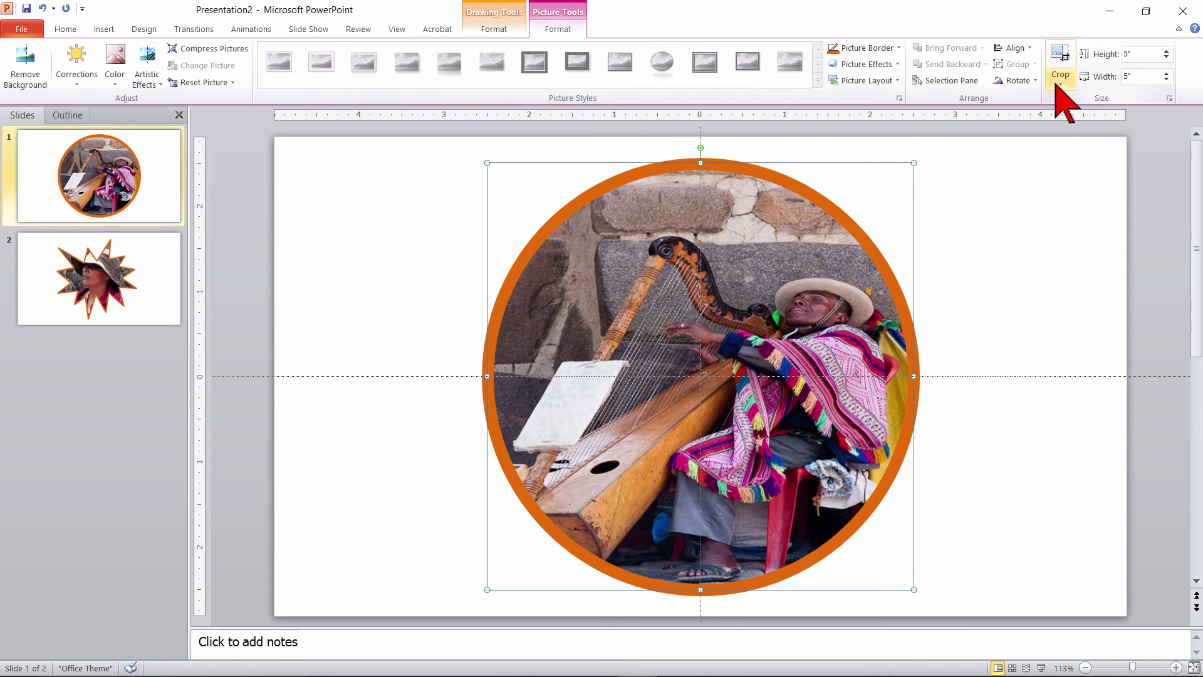
click(1060, 69)
click(1085, 667)
mouse_move(877, 145)
mouse_down()
mouse_move(756, 434)
mouse_move(771, 447)
mouse_up()
click(944, 450)
Step: Start Save as Picture for the circle and edit the file name
right_click(741, 420)
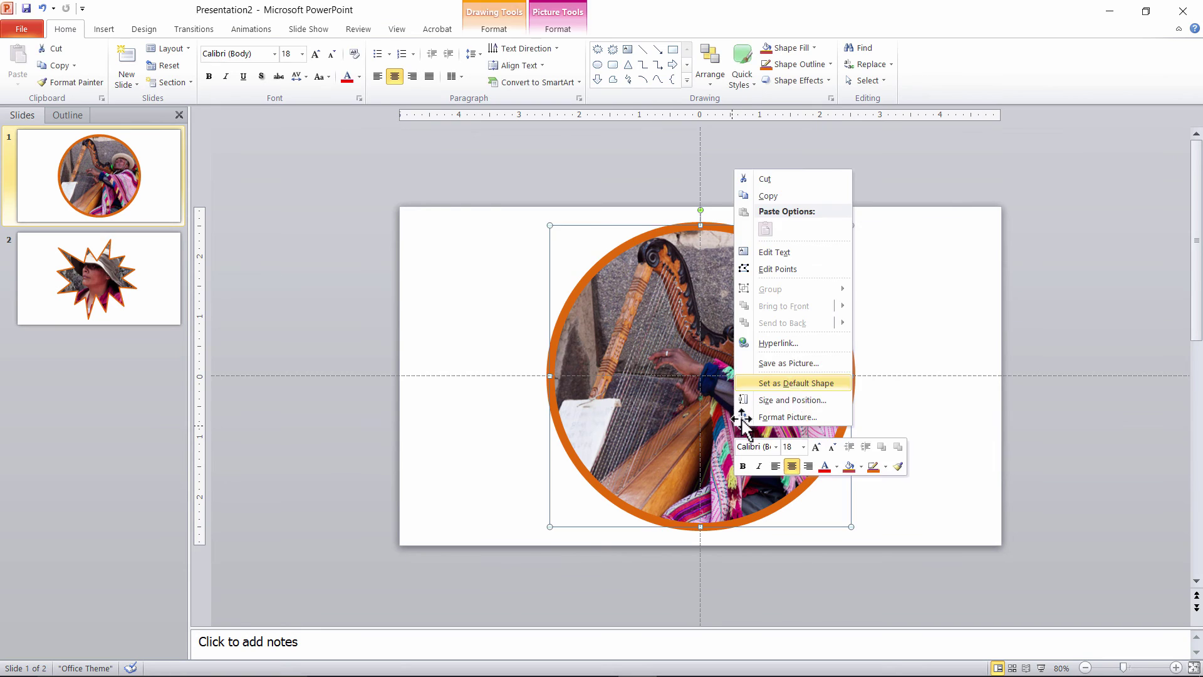
click(786, 381)
scroll(482, 188, down, 3)
click(288, 216)
click(279, 311)
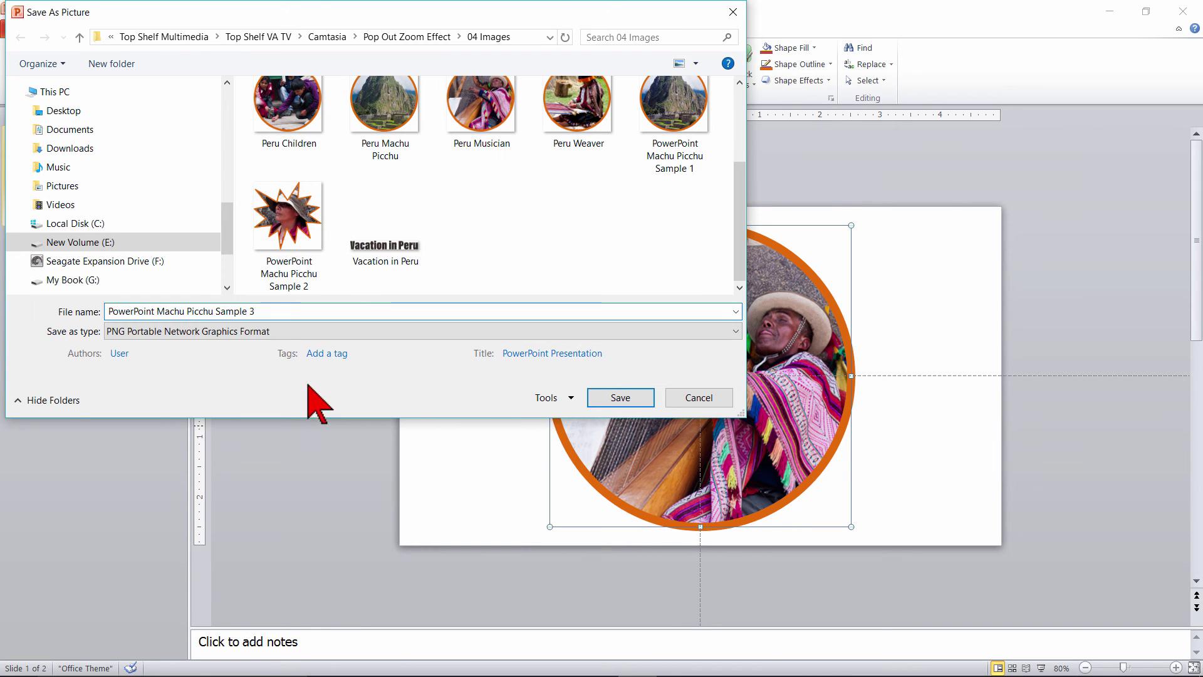
Step: Save the harp circle as a PNG, then import Machu Picchu Sample 3 onto a new Track 3
click(621, 397)
click(190, 46)
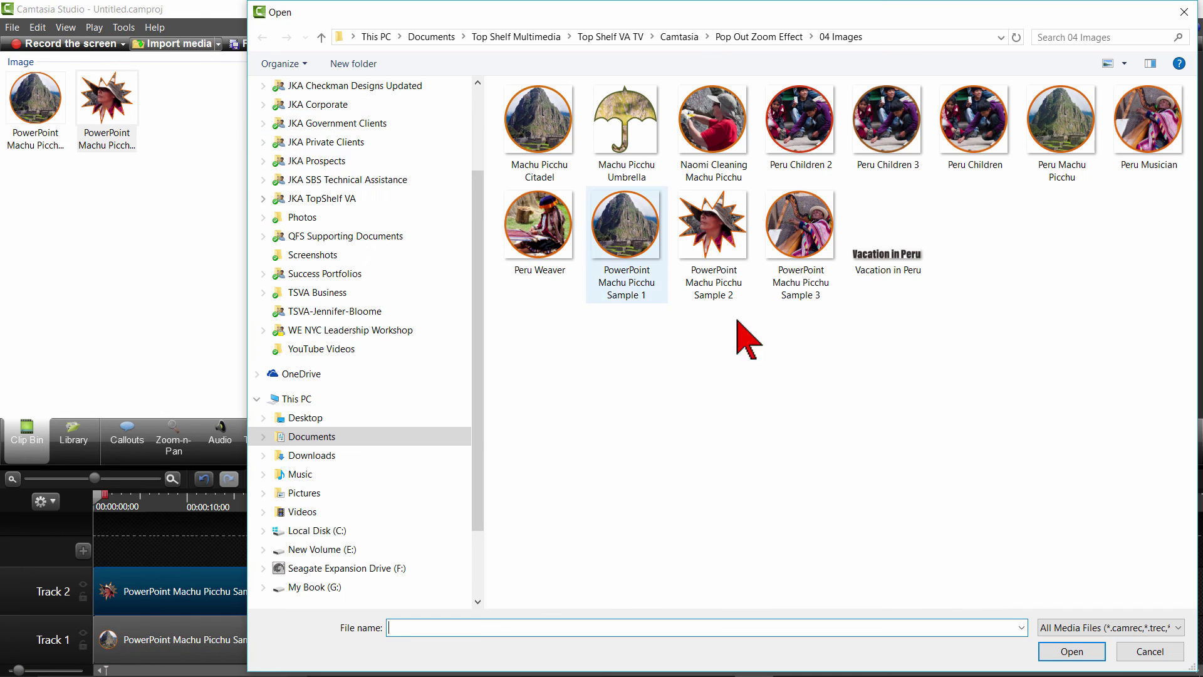
double_click(787, 266)
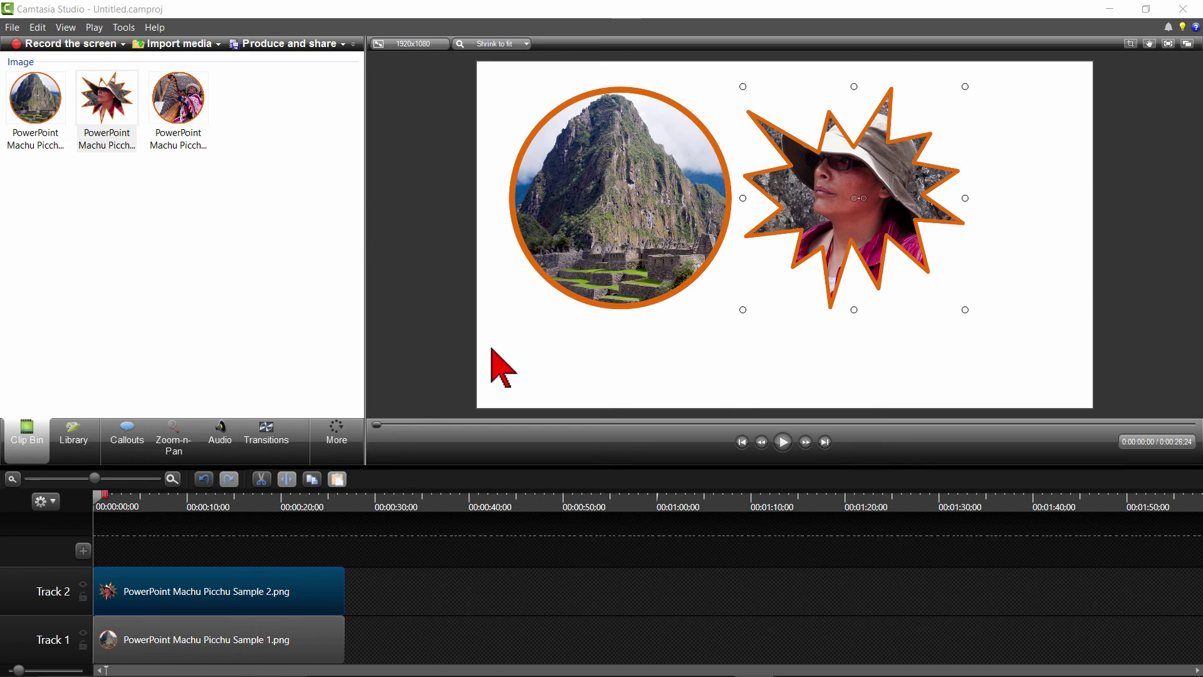
click(170, 81)
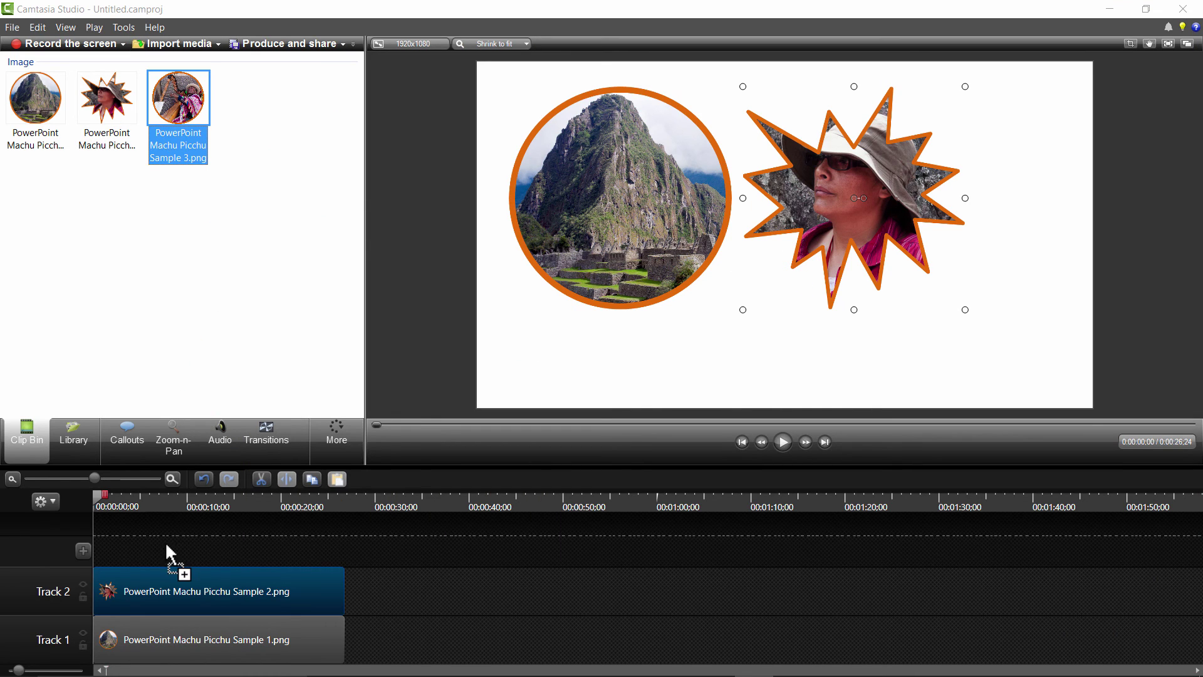
drag(109, 554, 344, 554)
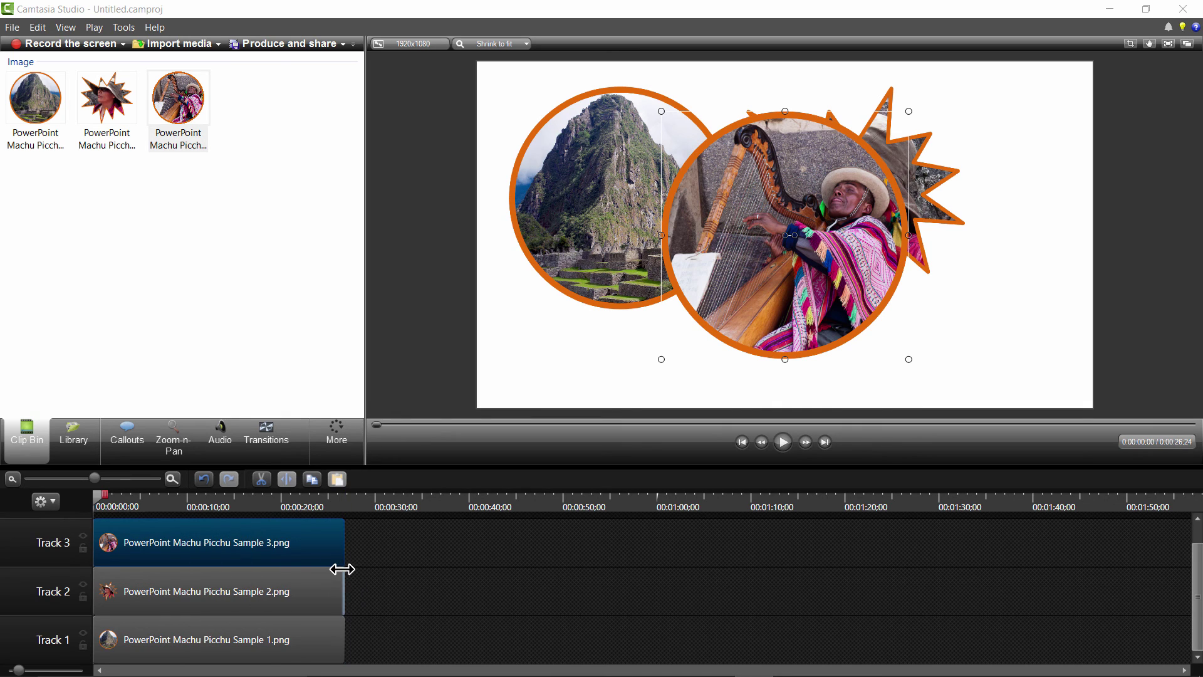
Step: Shrink the mountain circle and star images on the canvas using their corner handles
click(543, 216)
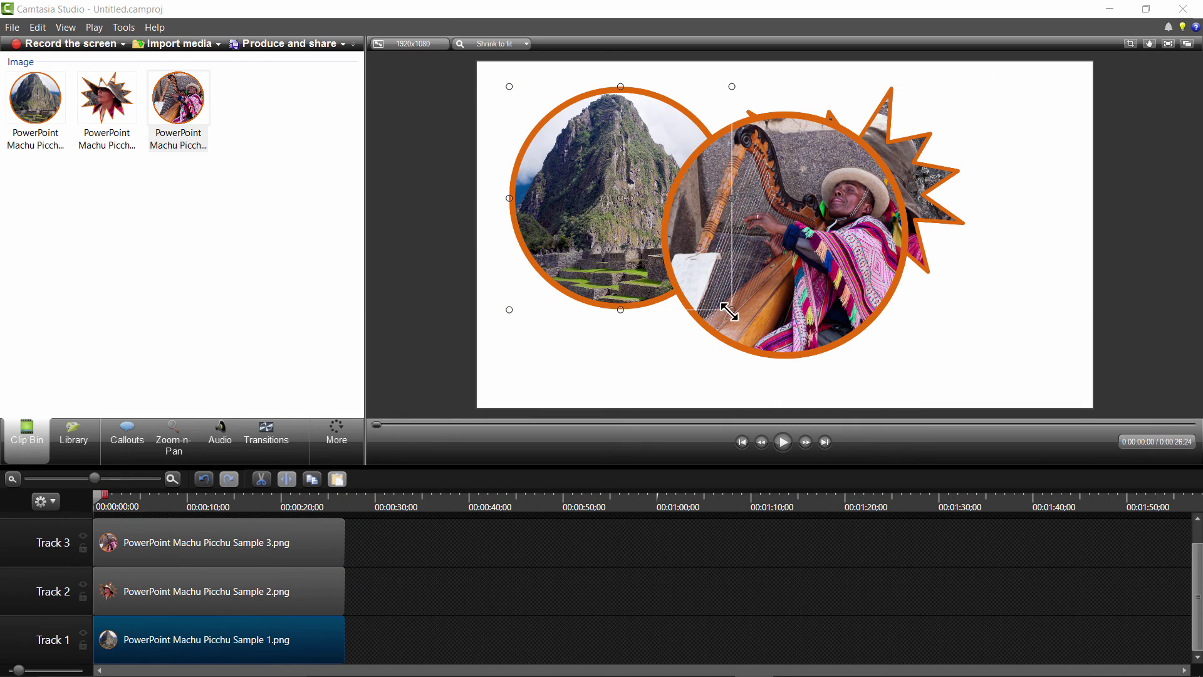
drag(730, 306, 664, 211)
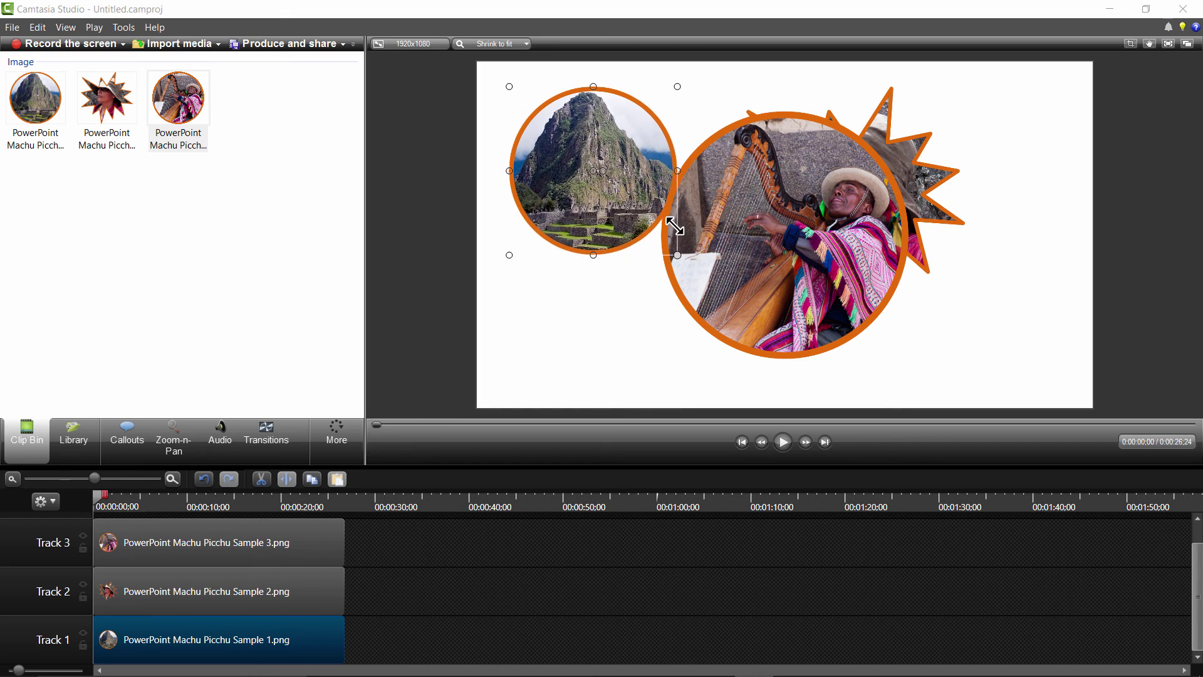
click(928, 217)
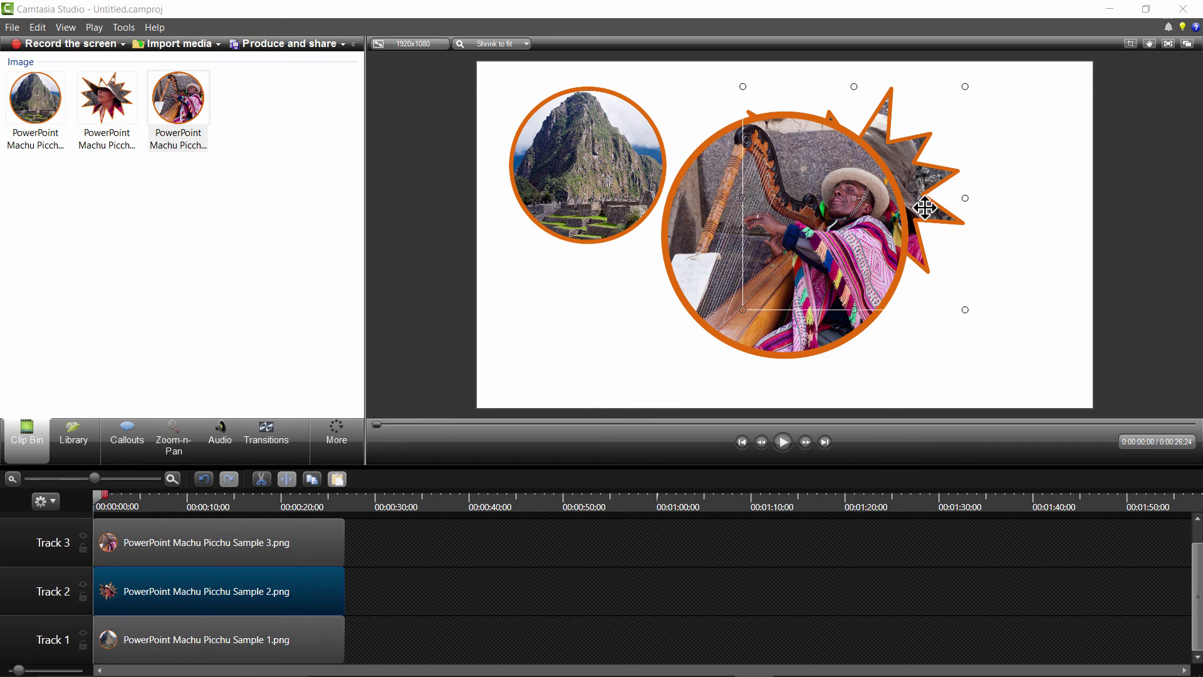
drag(965, 310, 898, 242)
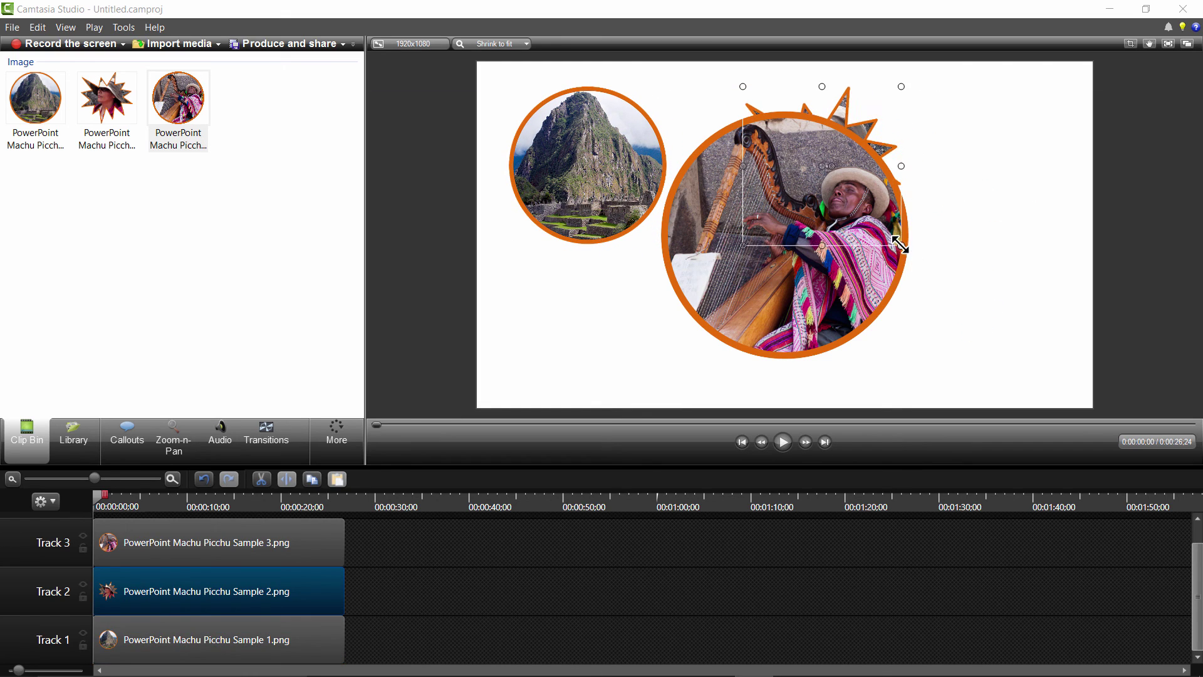